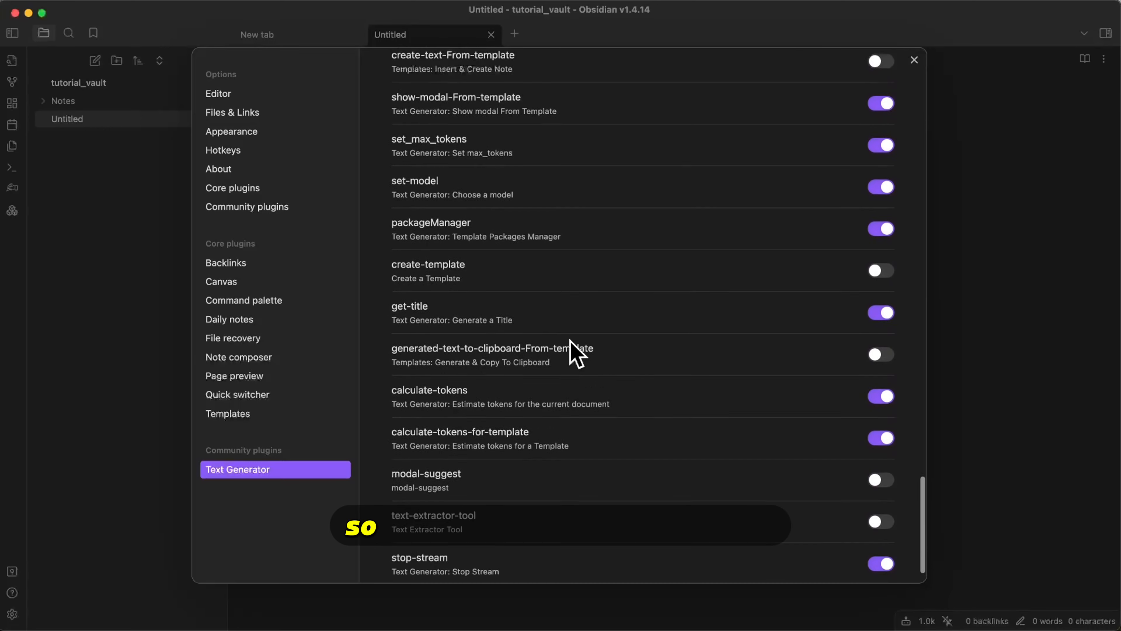
Examine the Text Generator plugin's command toggles in the Options section, from generate-text through stop-stream
scroll(755, 376, "down", 1)
scroll(566, 400, "up", 1)
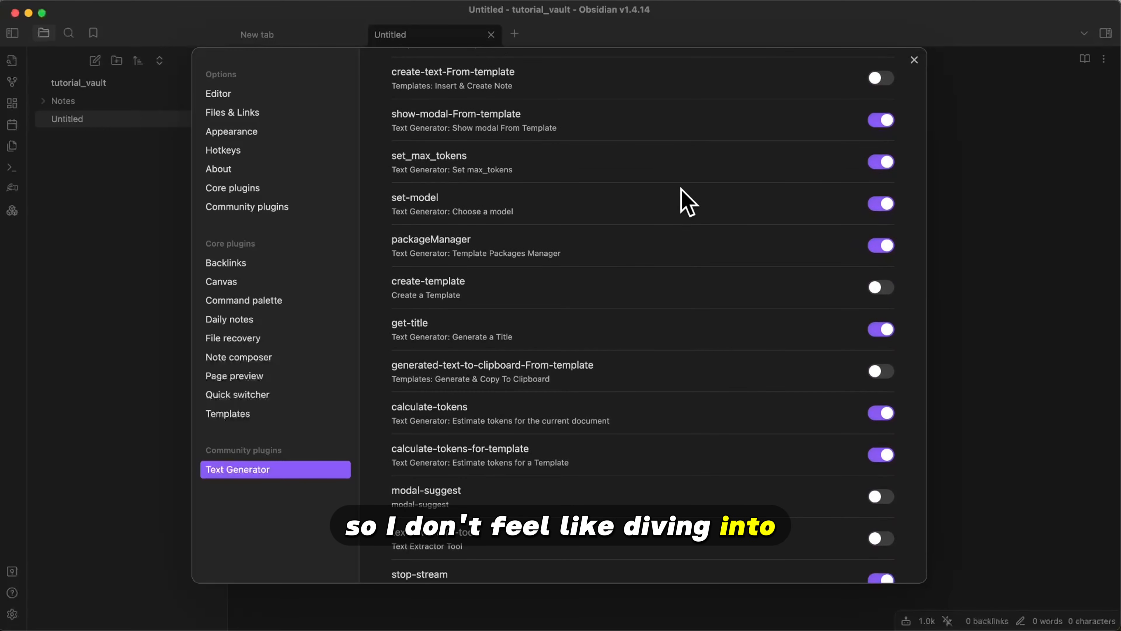
scroll(681, 189, "up", 5)
scroll(681, 188, "up", 2)
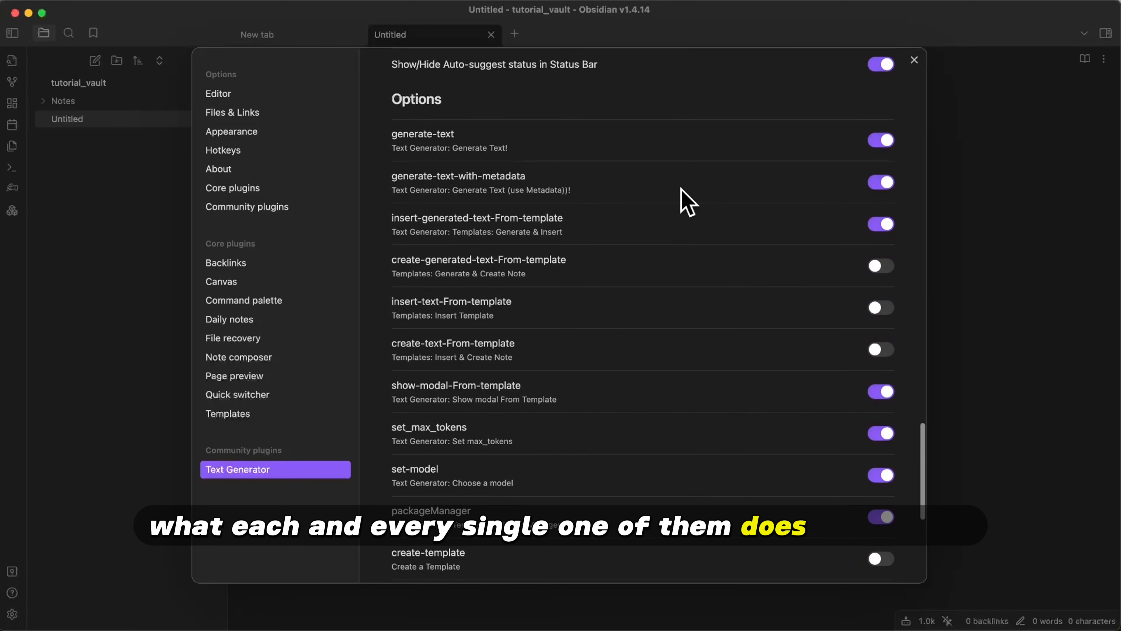
scroll(684, 201, "down", 1)
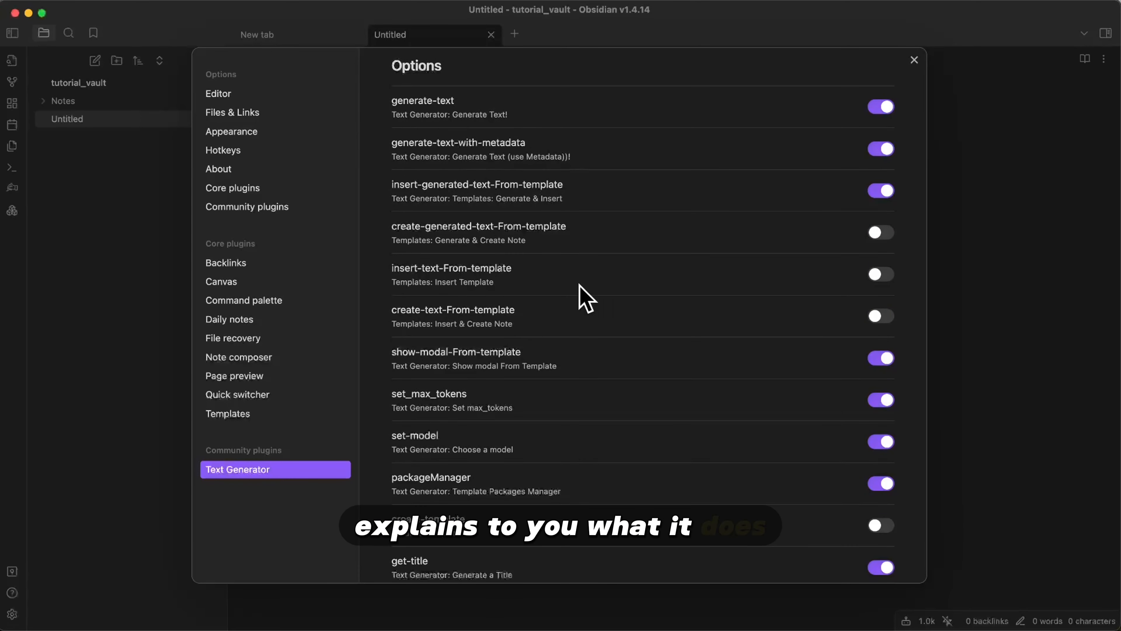
scroll(651, 349, "down", 7)
scroll(649, 342, "up", 1)
scroll(649, 342, "up", 4)
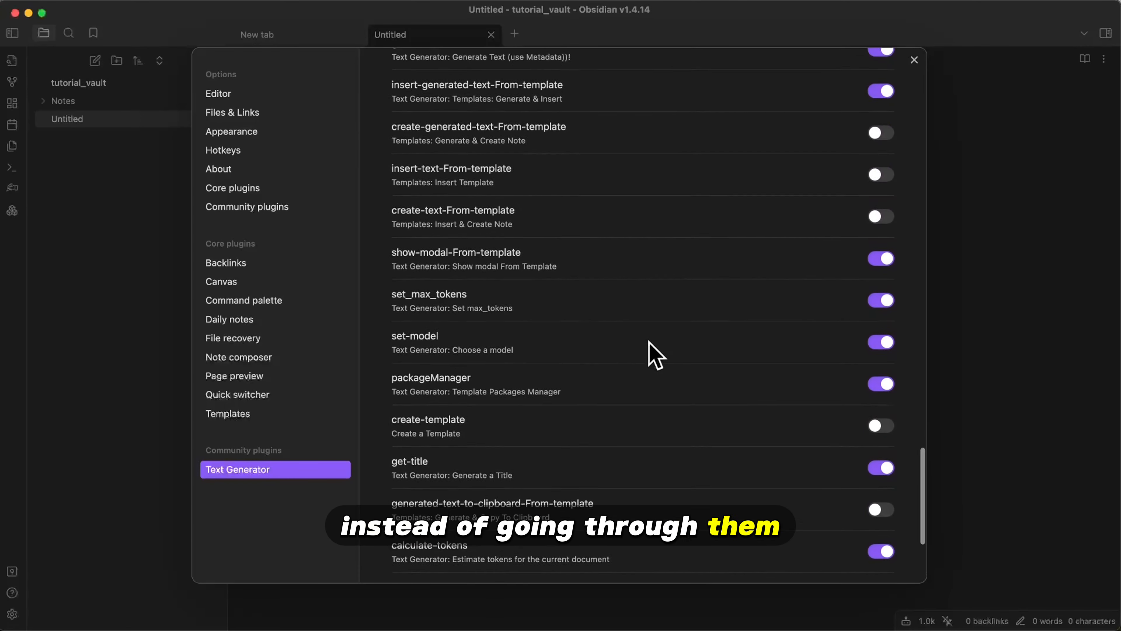
scroll(649, 342, "up", 3)
scroll(649, 342, "down", 1)
scroll(649, 342, "up", 1)
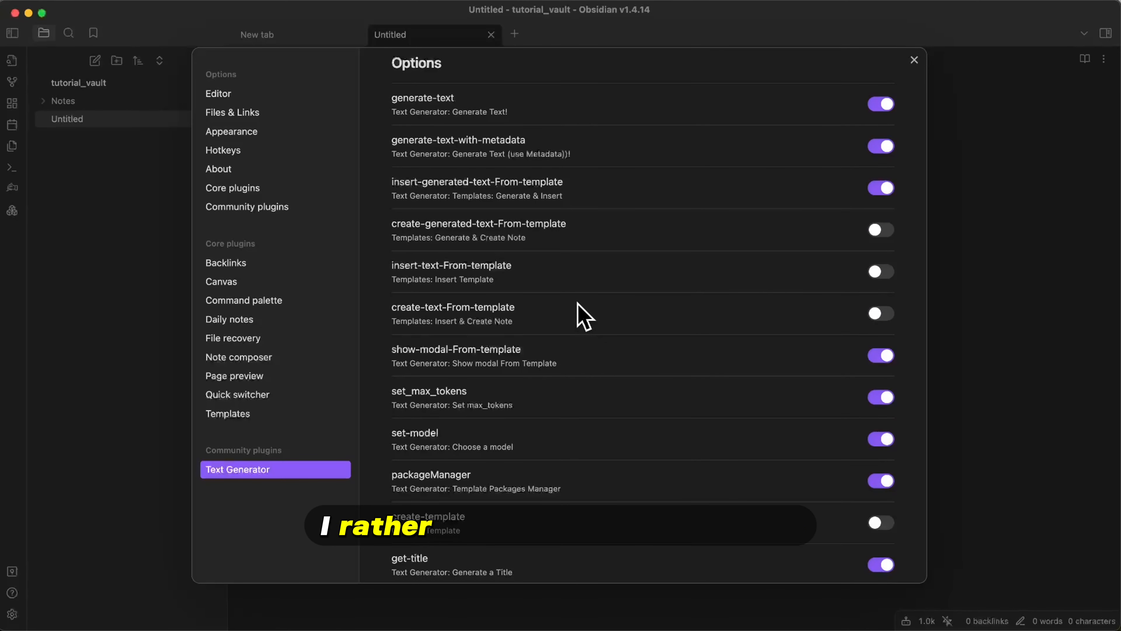
scroll(577, 309, "up", 5)
scroll(578, 424, "down", 1)
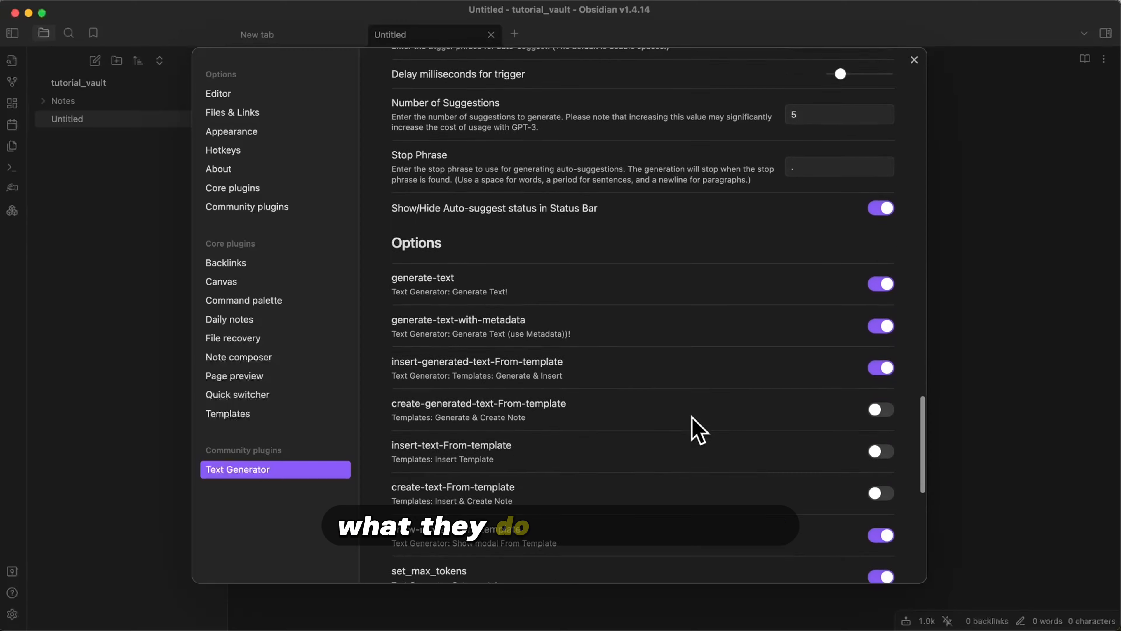
scroll(699, 430, "down", 5)
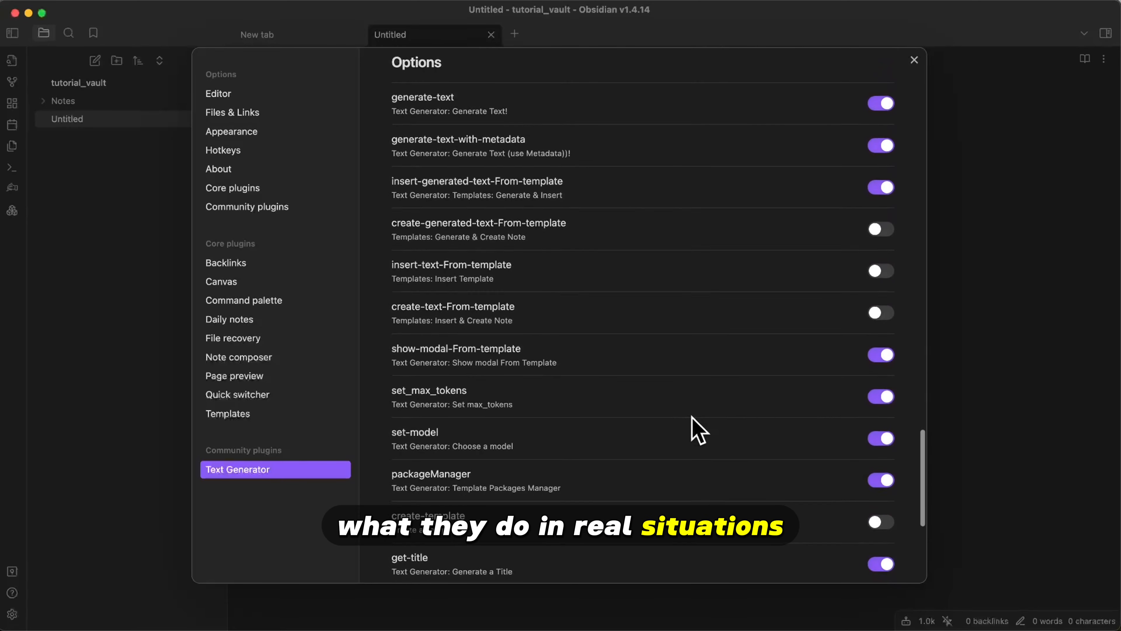
scroll(697, 427, "down", 6)
scroll(698, 424, "up", 4)
scroll(698, 425, "up", 7)
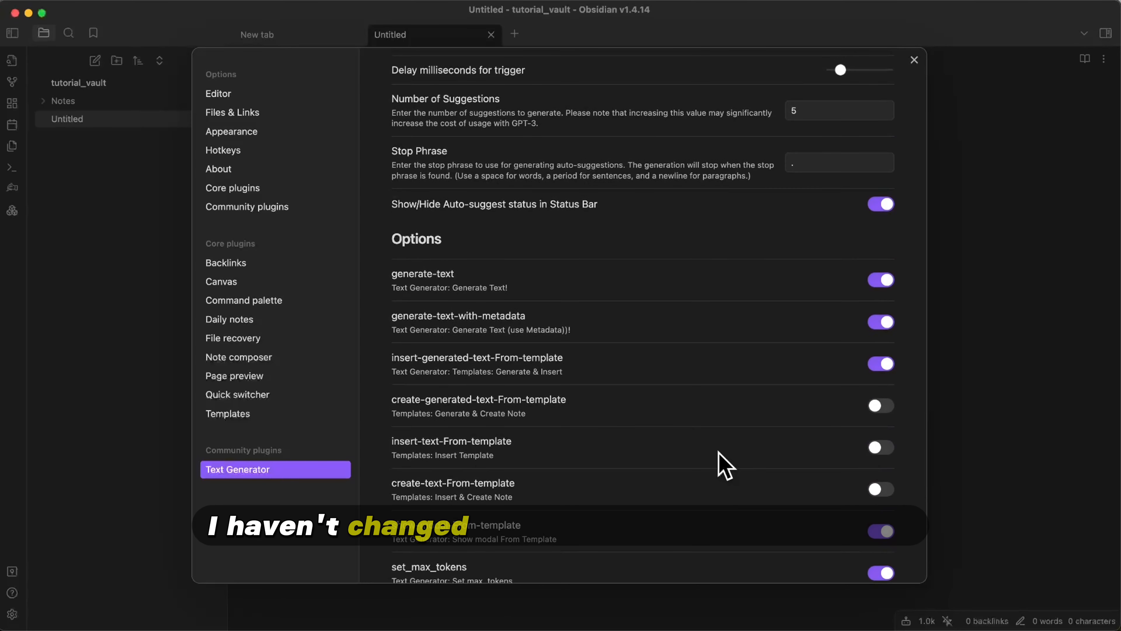
scroll(724, 464, "down", 5)
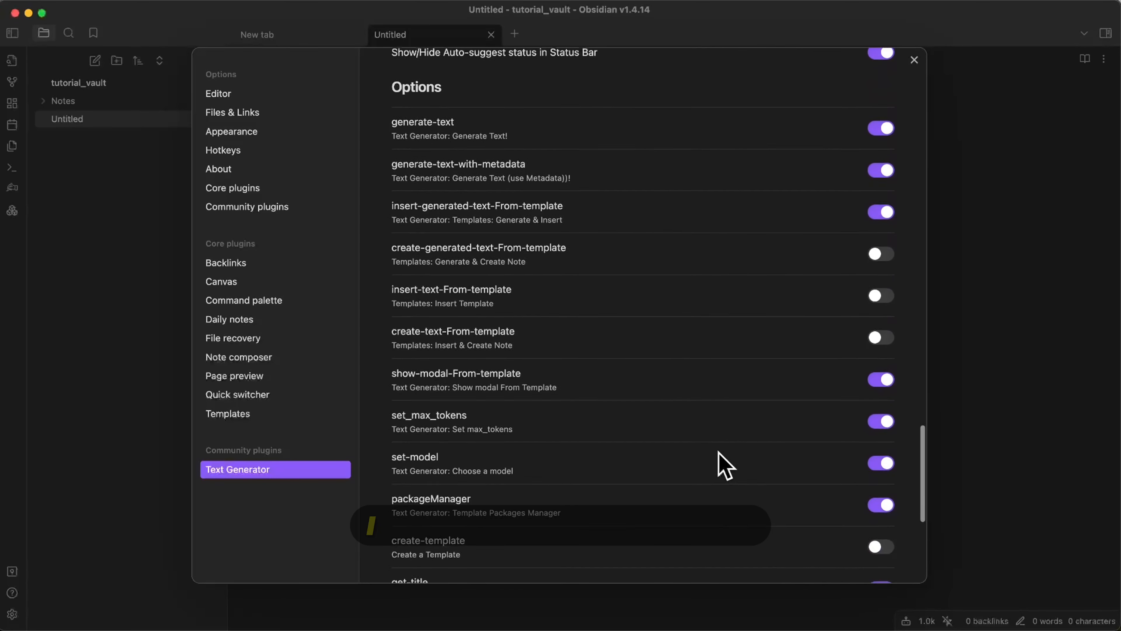
scroll(788, 358, "down", 9)
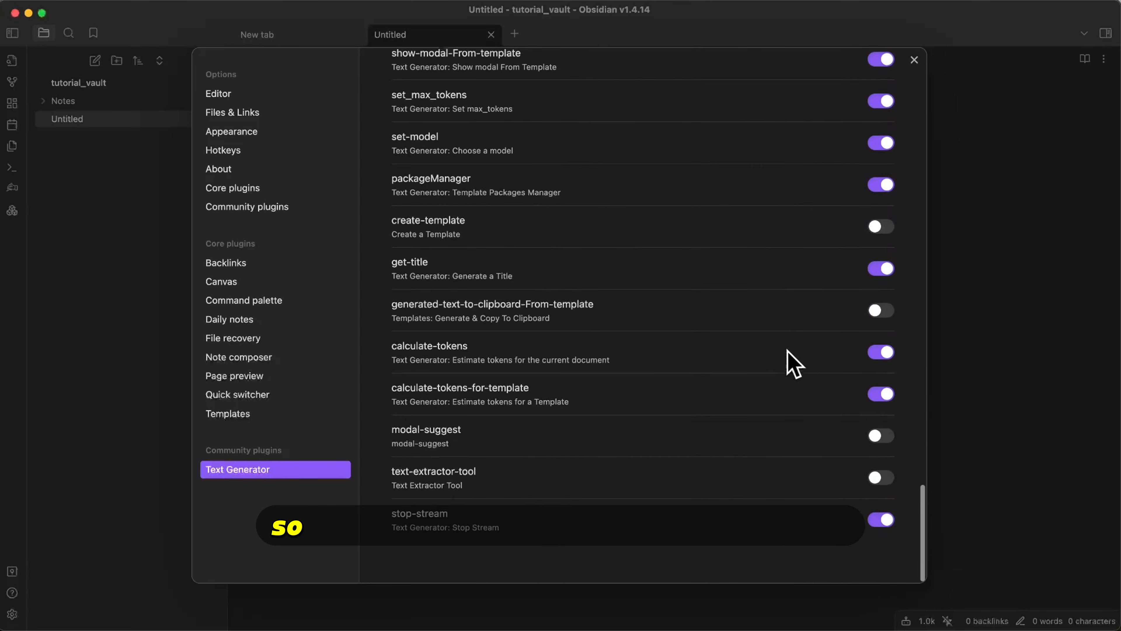
scroll(793, 363, "up", 15)
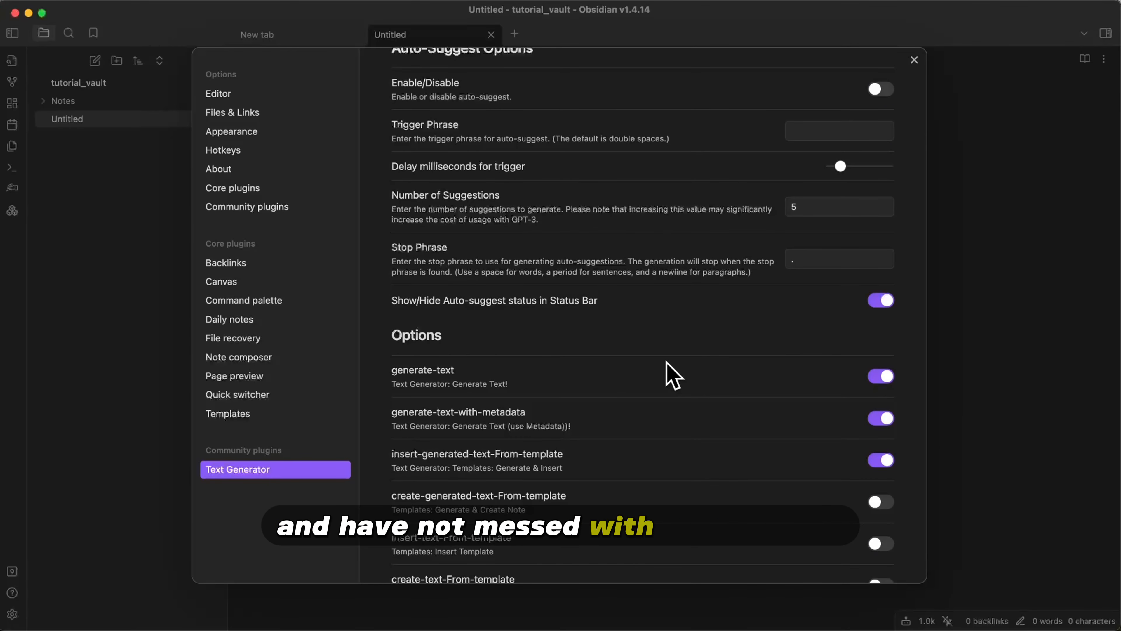
scroll(693, 453, "down", 6)
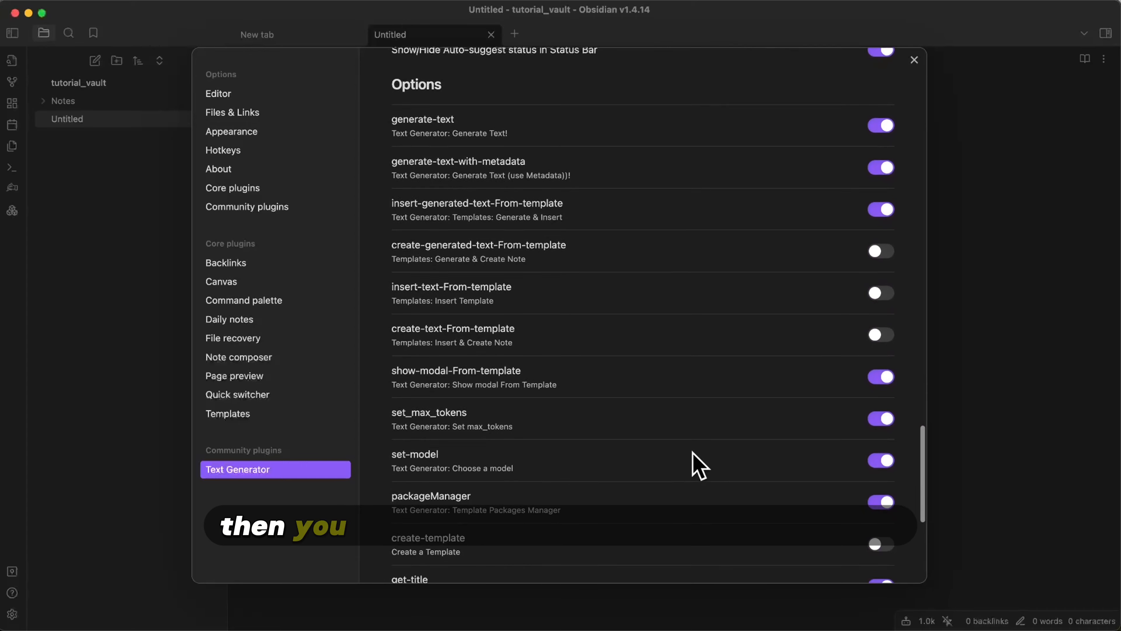
Review the plugin's model parameters, general, considered context, extractor and auto-suggest settings against the defaults
scroll(699, 464, "up", 12)
scroll(698, 464, "up", 20)
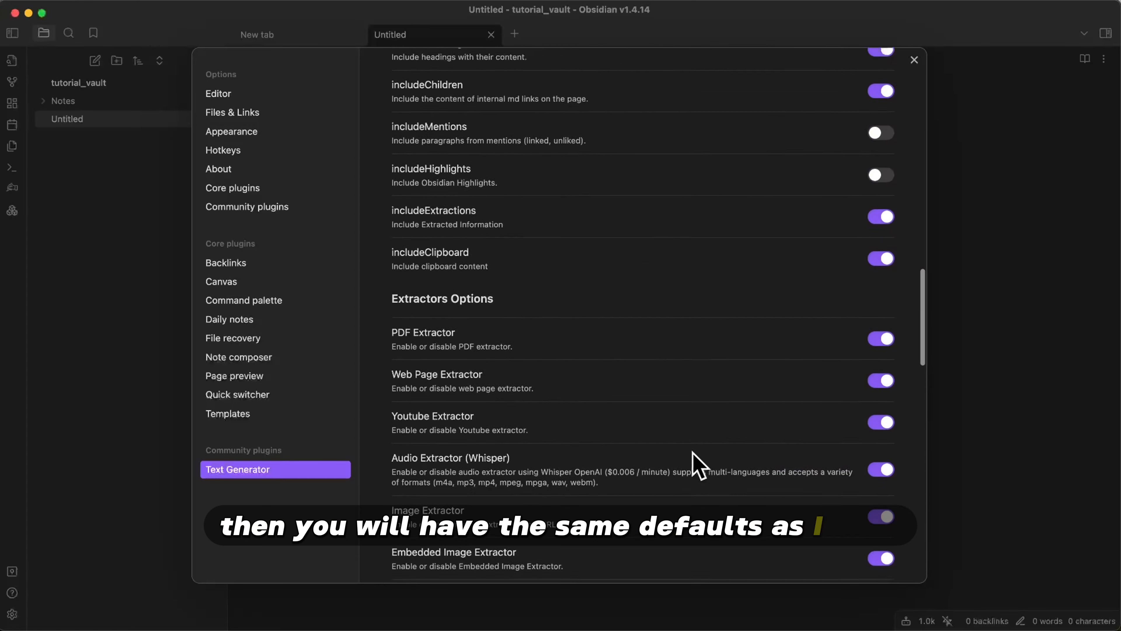
scroll(698, 464, "down", 17)
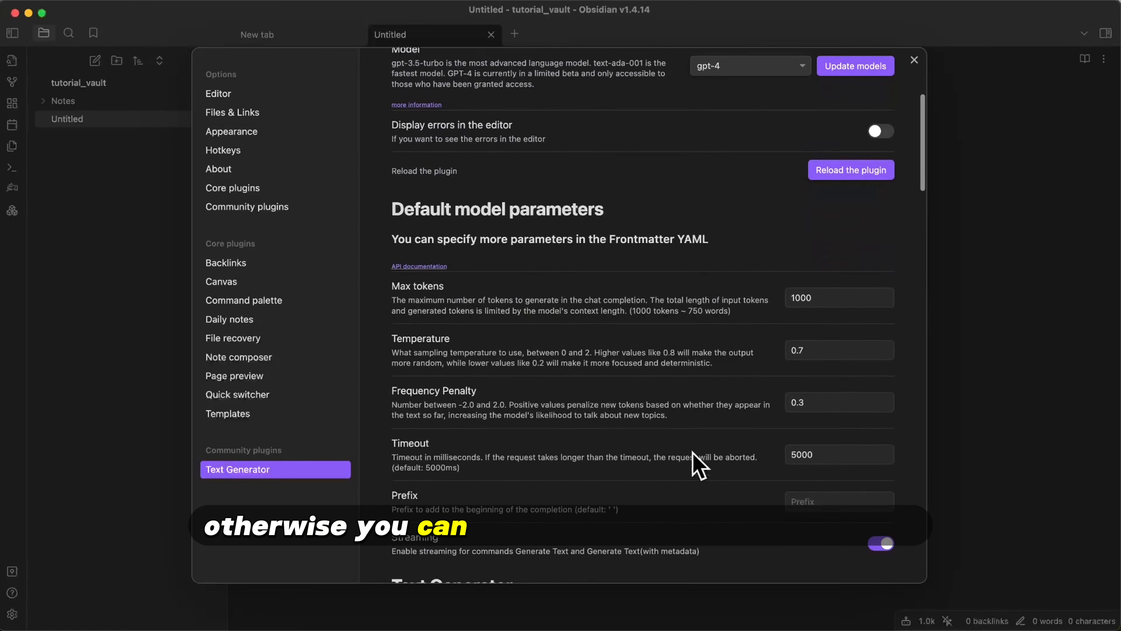
scroll(698, 464, "down", 7)
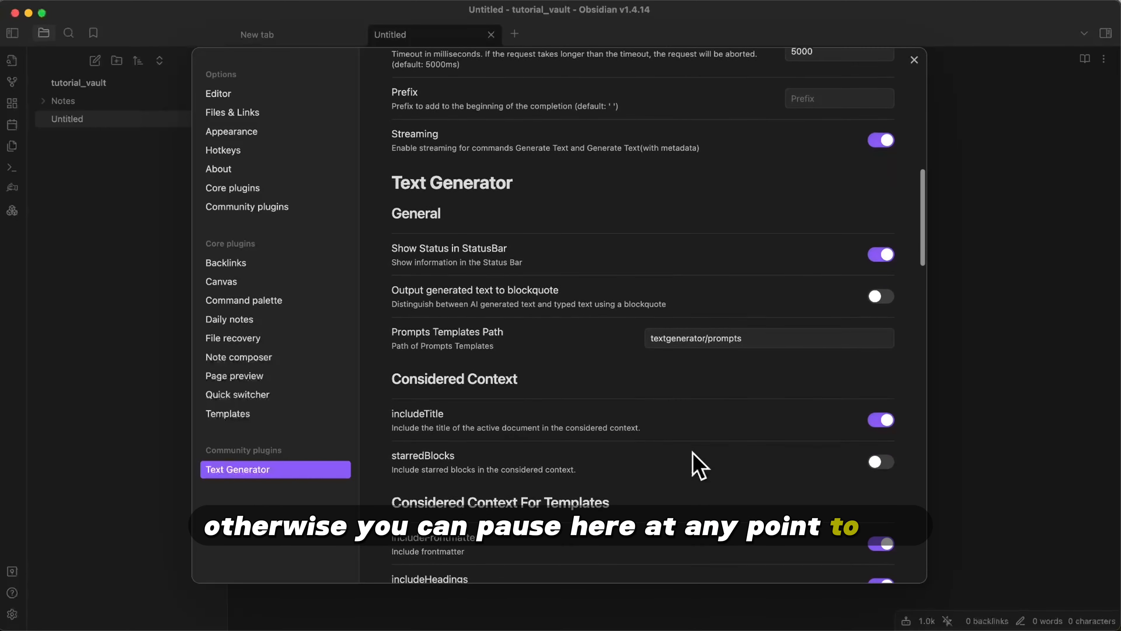
scroll(699, 464, "down", 8)
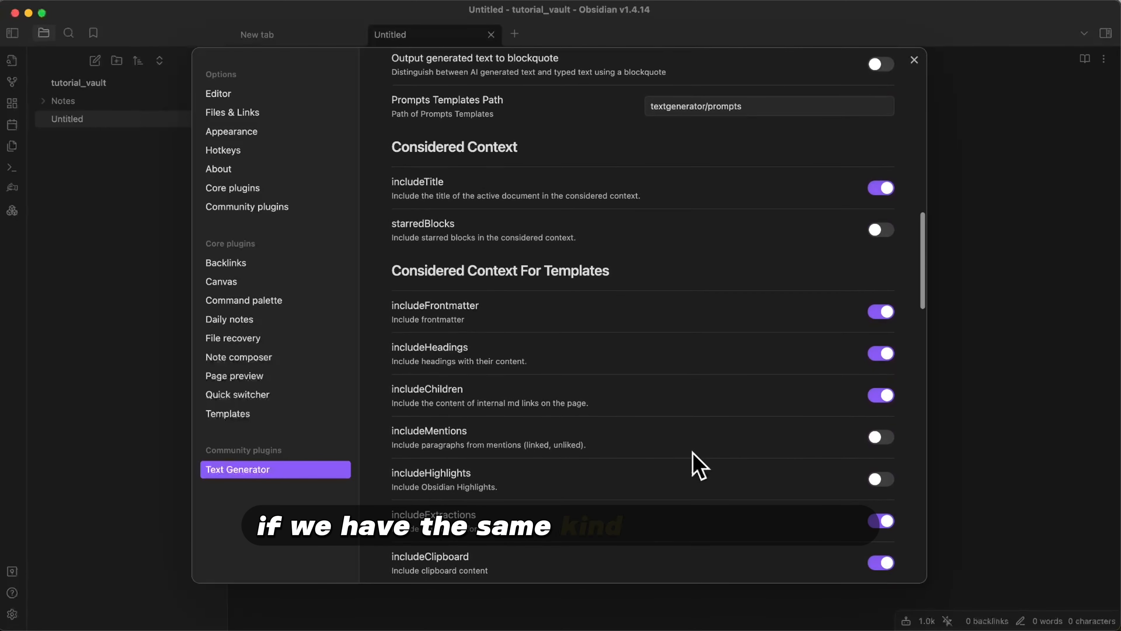
scroll(698, 464, "down", 6)
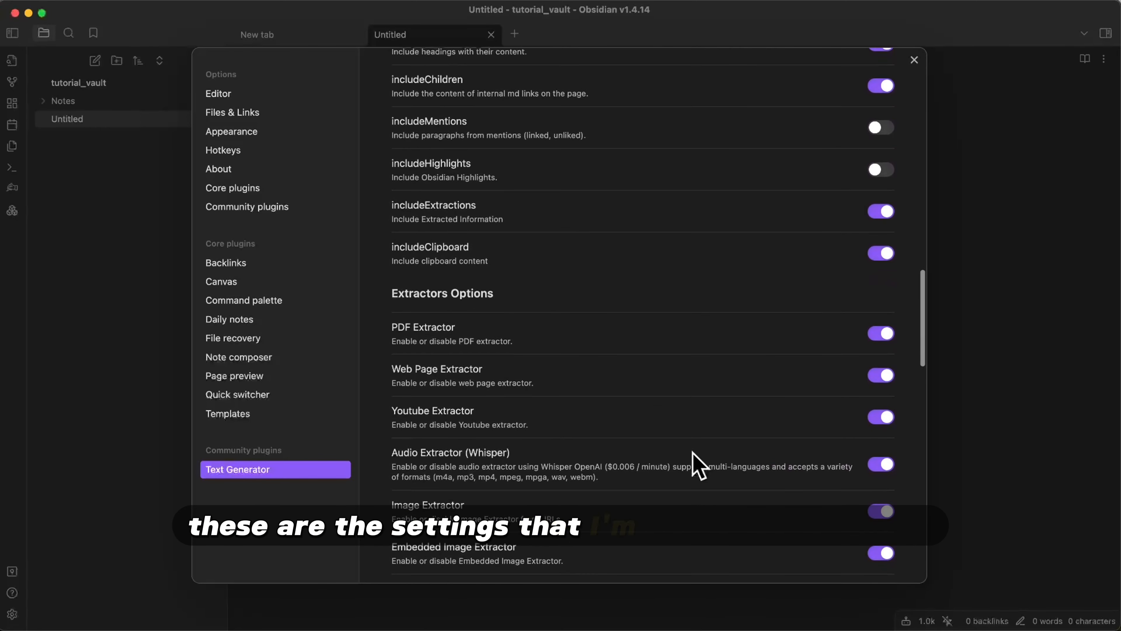
scroll(694, 455, "down", 10)
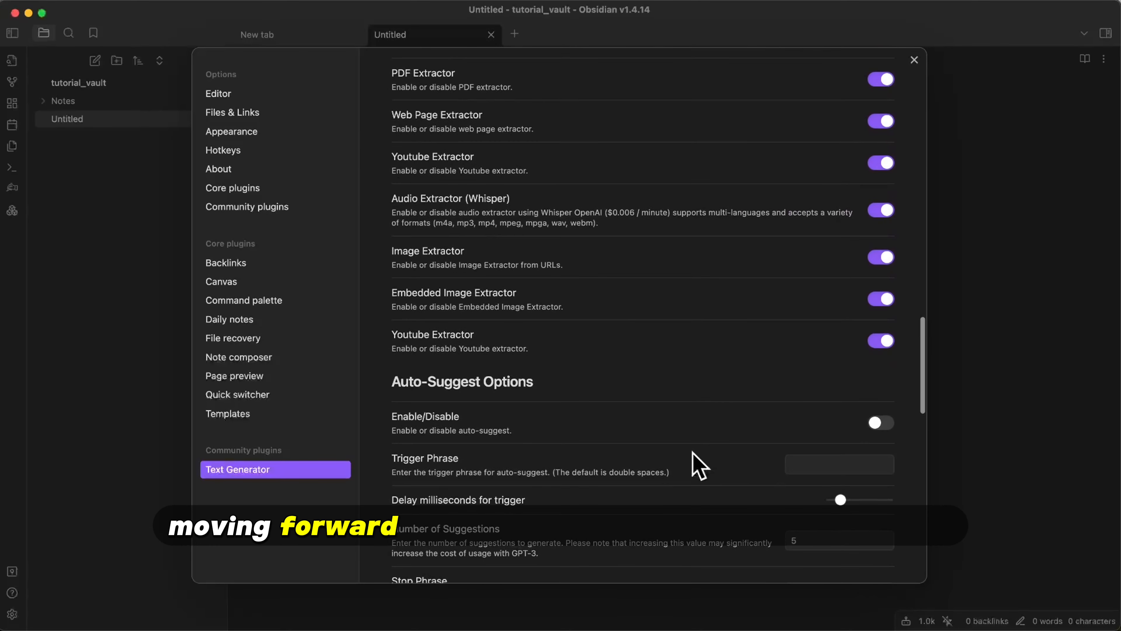
scroll(695, 455, "down", 16)
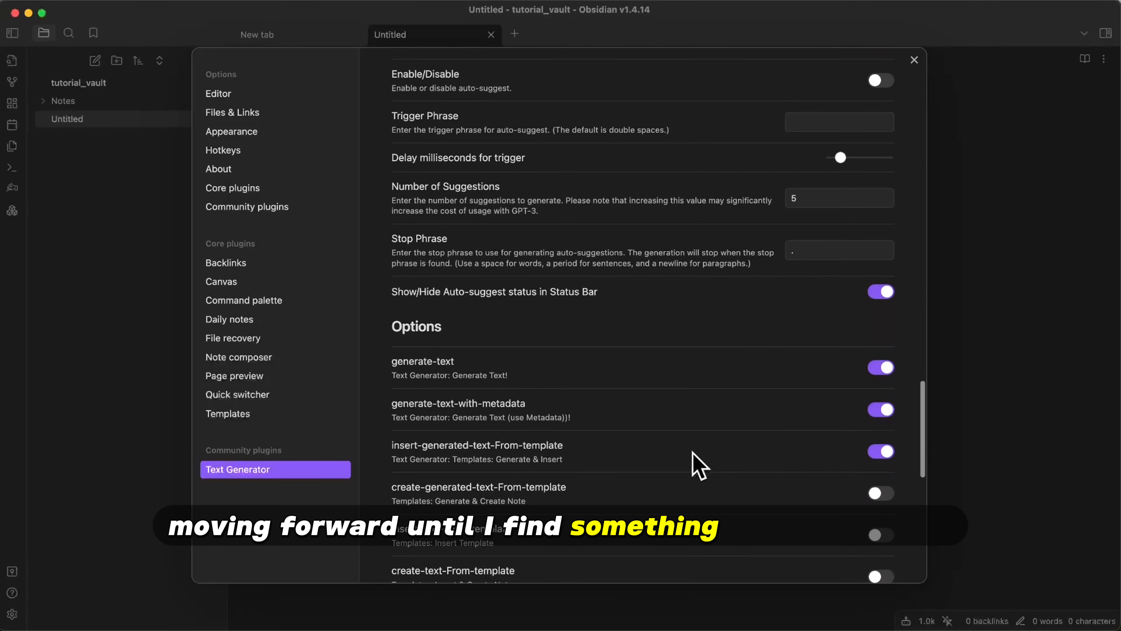
Check the Prompts Templates Path in the Text Generator general settings and close the settings
scroll(699, 406, "up", 20)
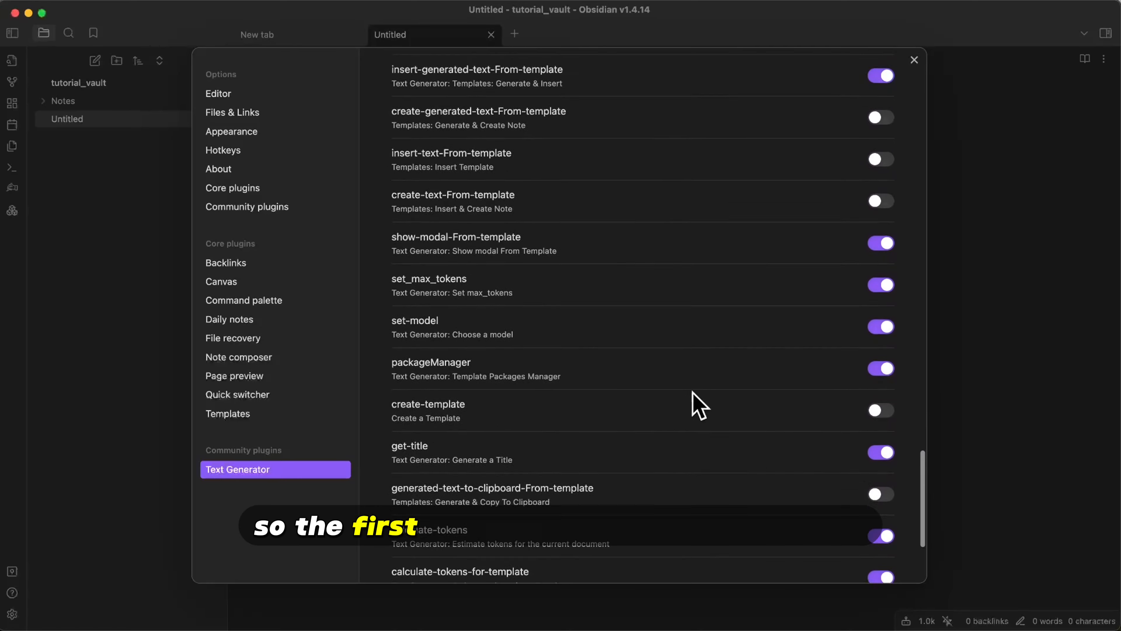
scroll(700, 405, "up", 11)
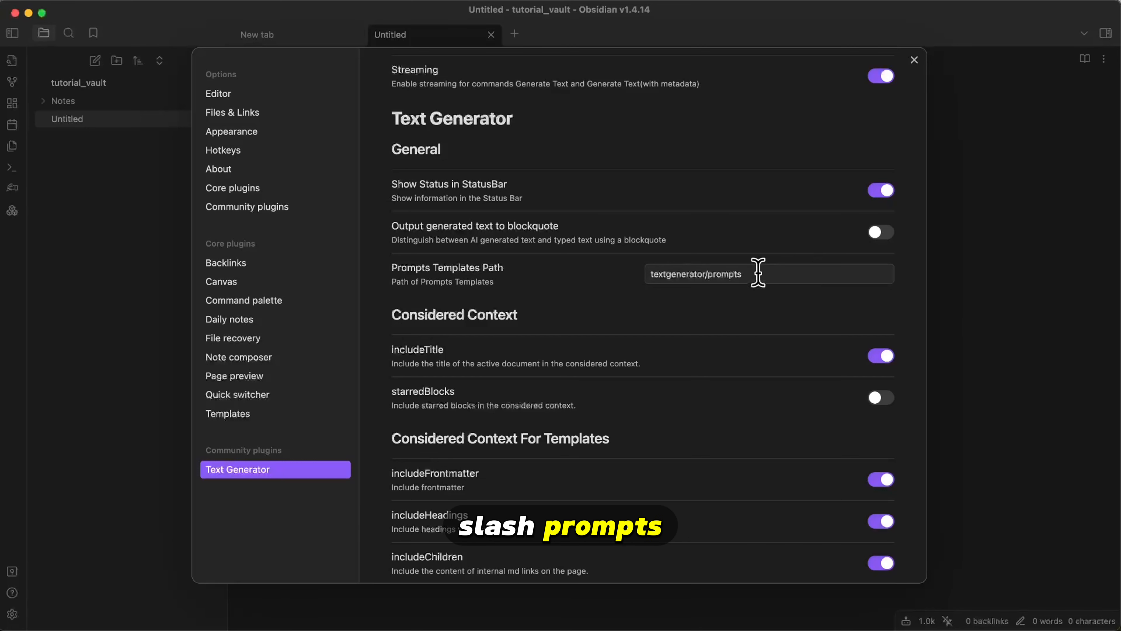
left_click(956, 289)
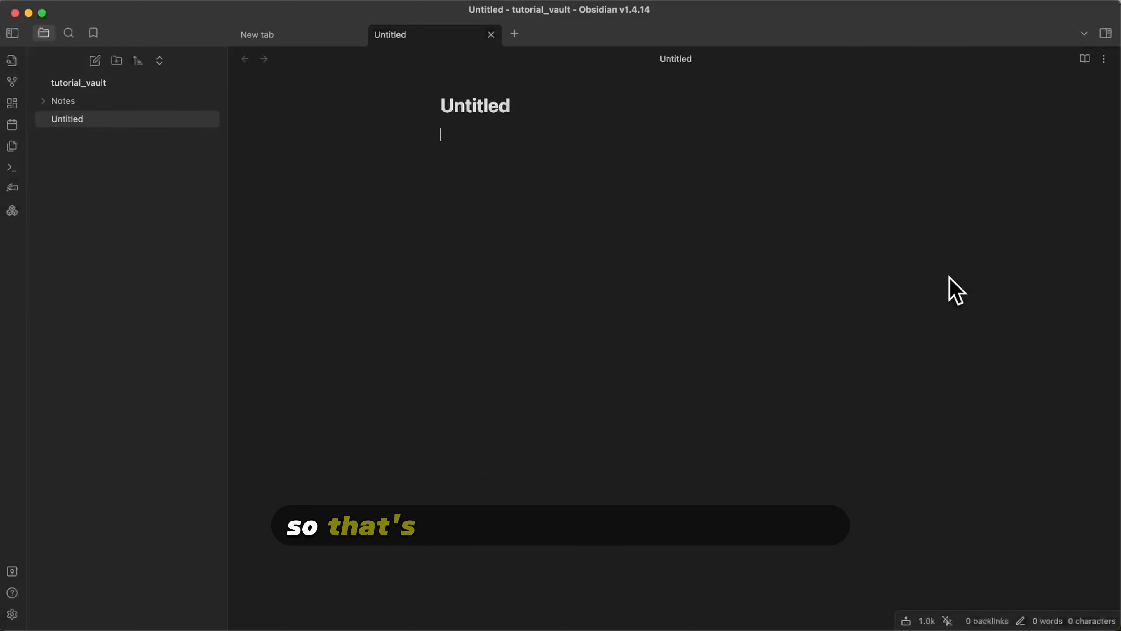
Create a folder named textgenerator in the vault and a subfolder named prompts inside it
left_click(117, 60)
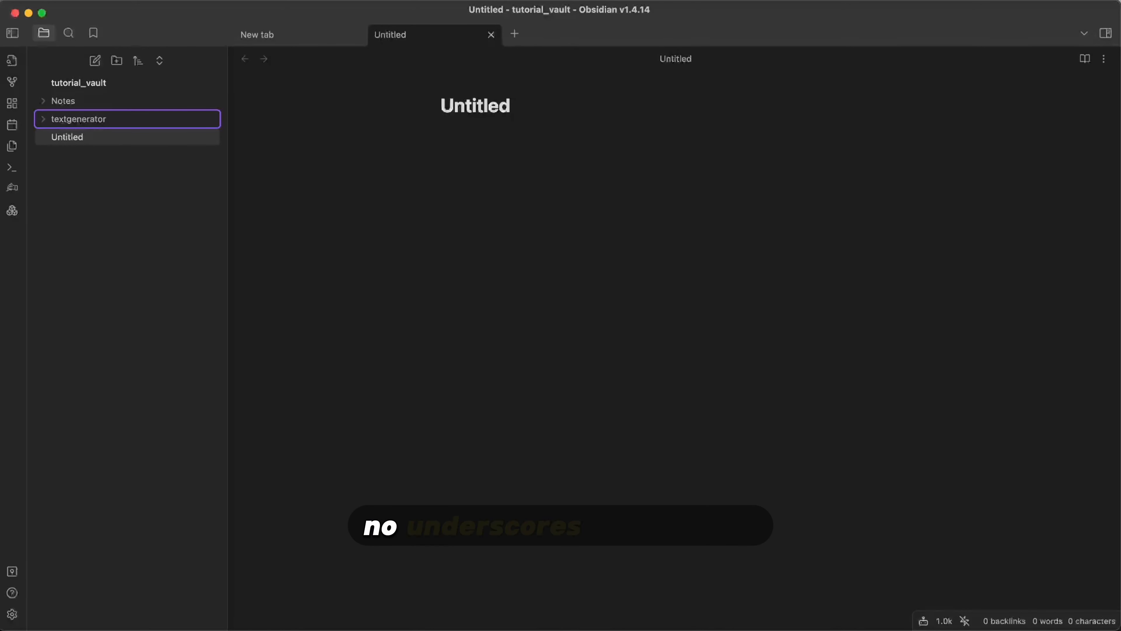
key("Return")
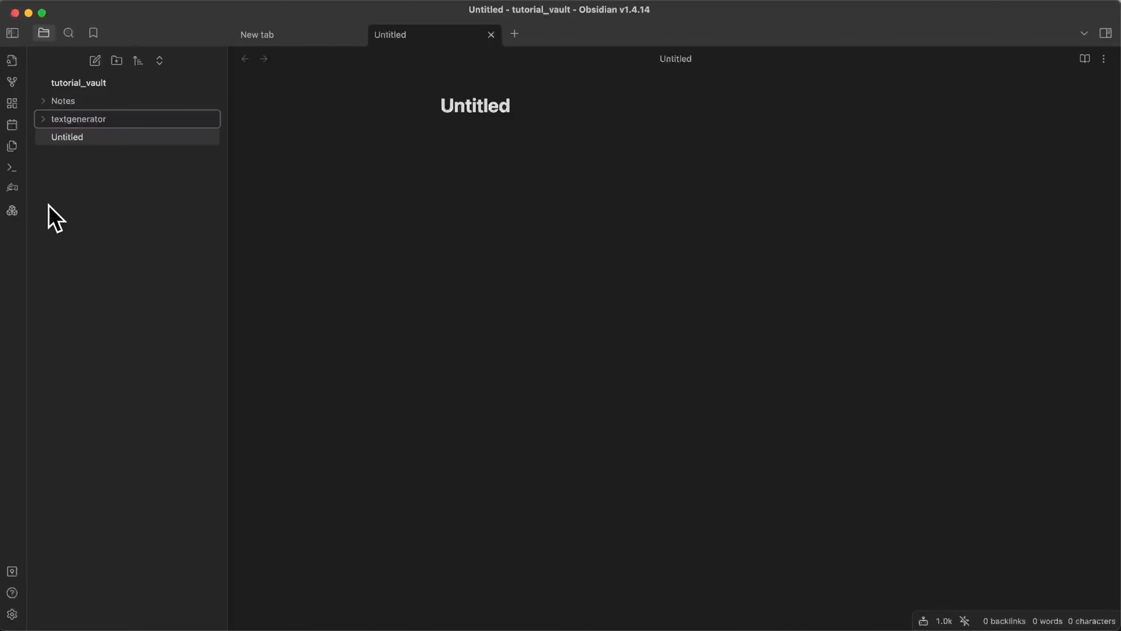
right_click(103, 116)
left_click(173, 140)
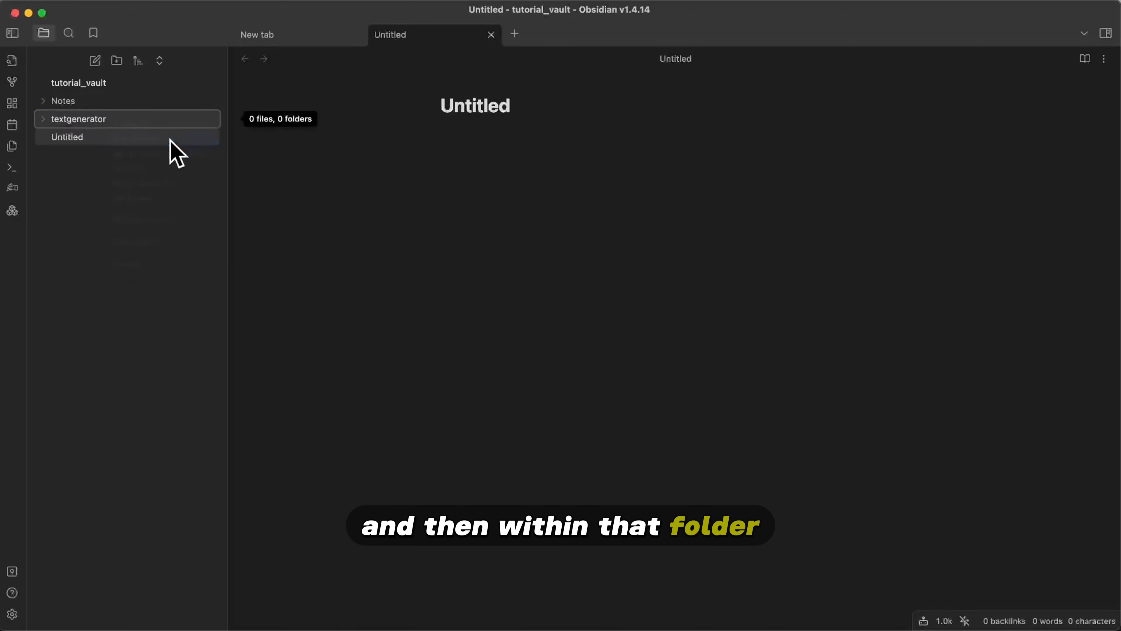
type("prompts")
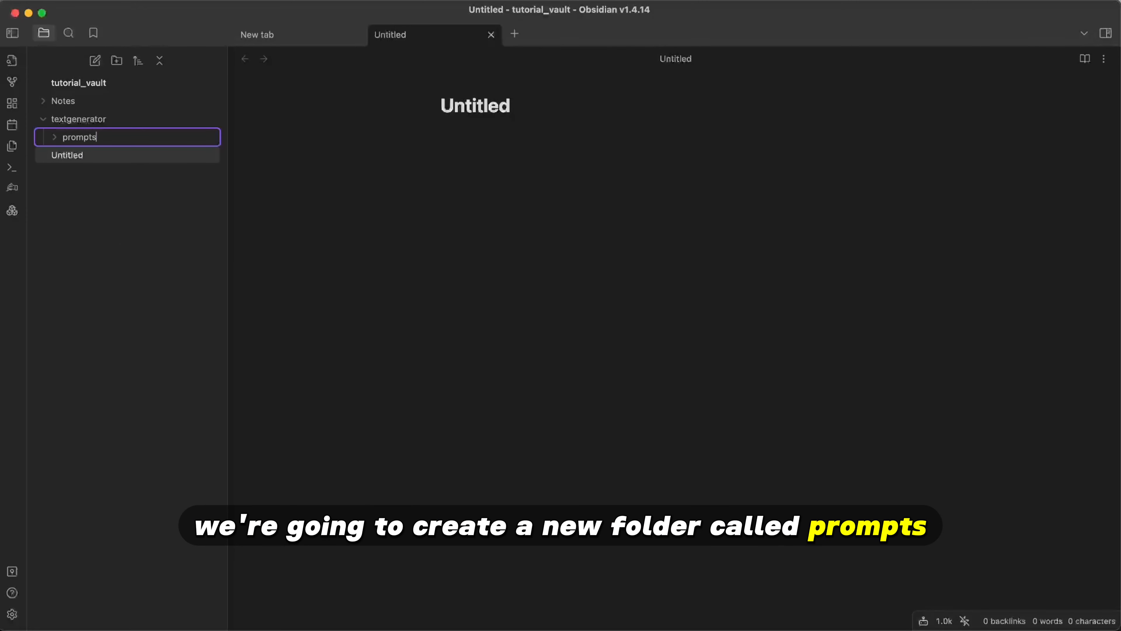
key("Return")
Create a new note titled FirstPrompt inside the prompts folder
right_click(126, 137)
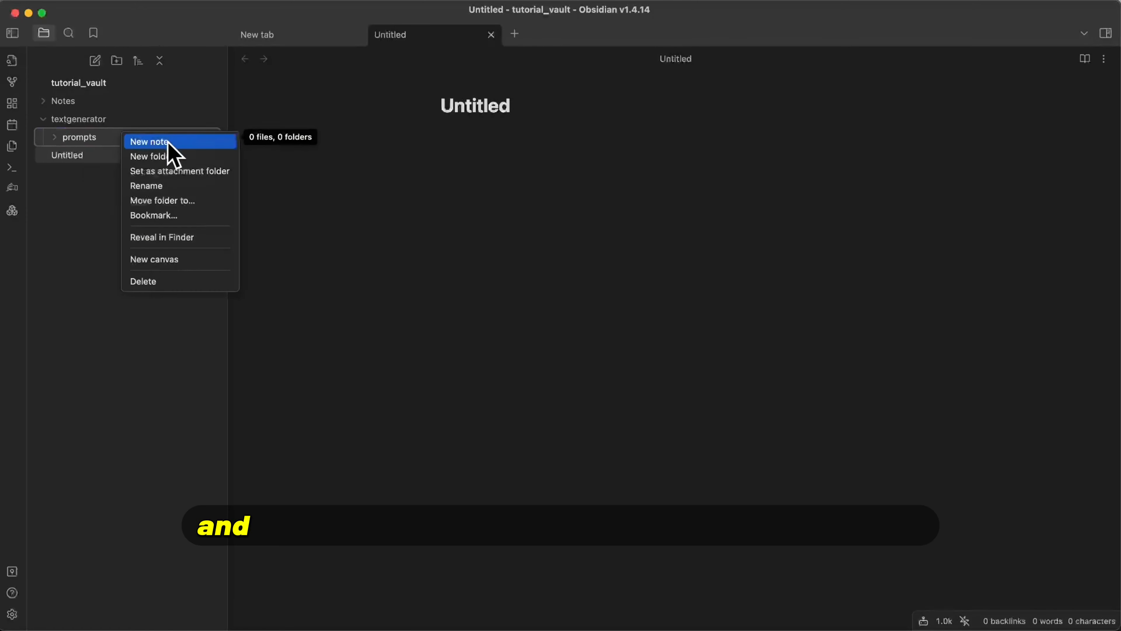
left_click(186, 143)
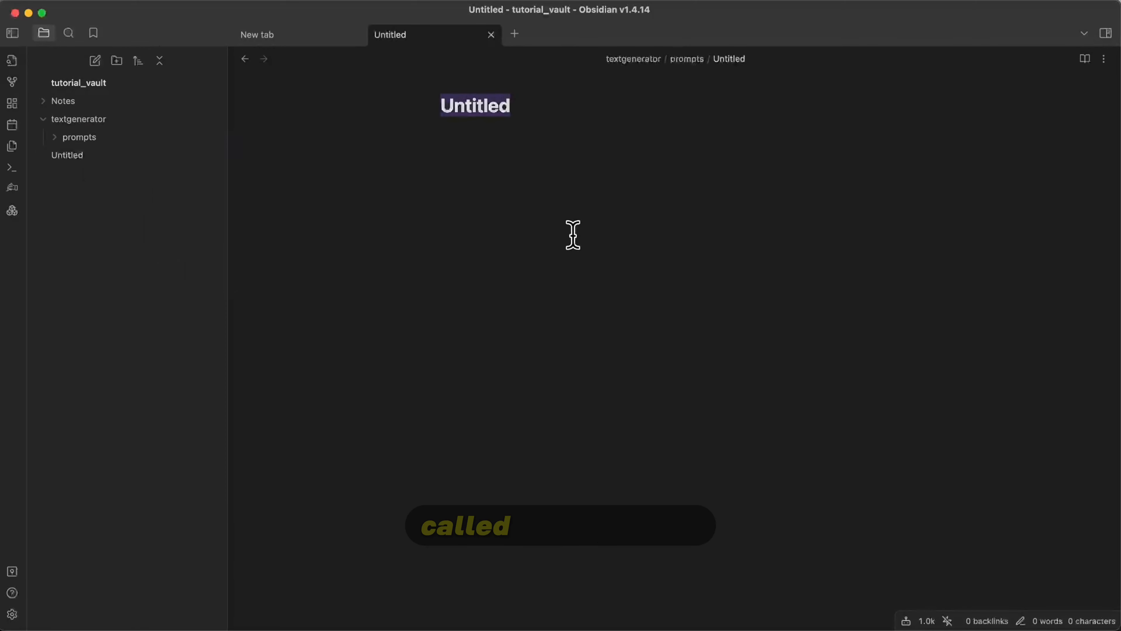
type("Fr")
type("rstP")
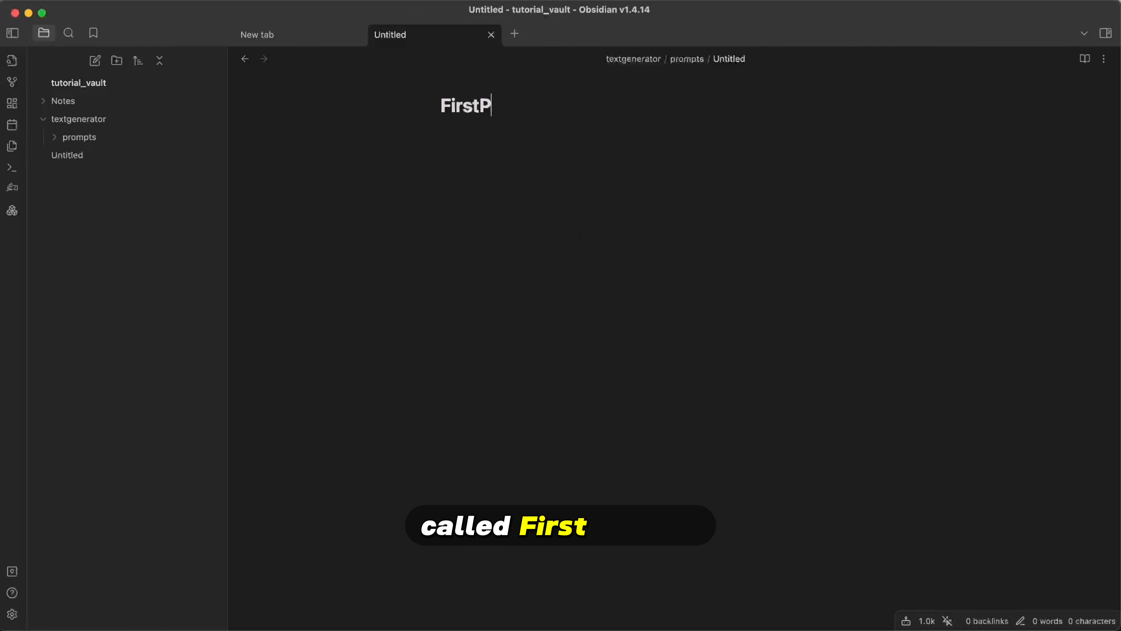
type("rompt")
key("Return")
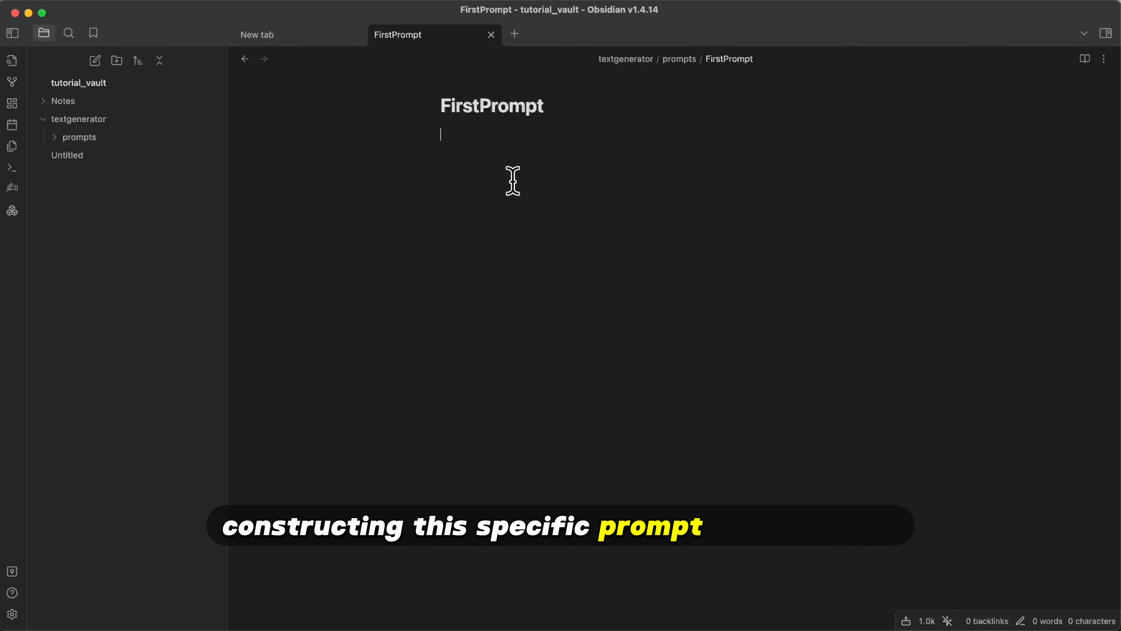
Install the Default Prompts Package from the Text Generator community template packages
left_click(12, 211)
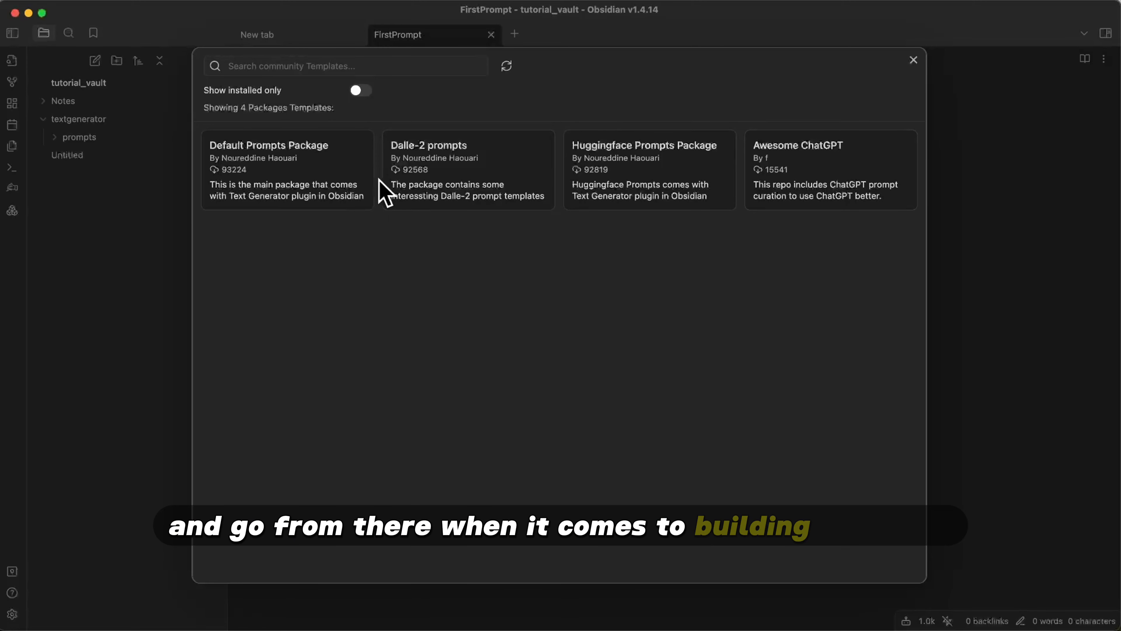
left_click(314, 170)
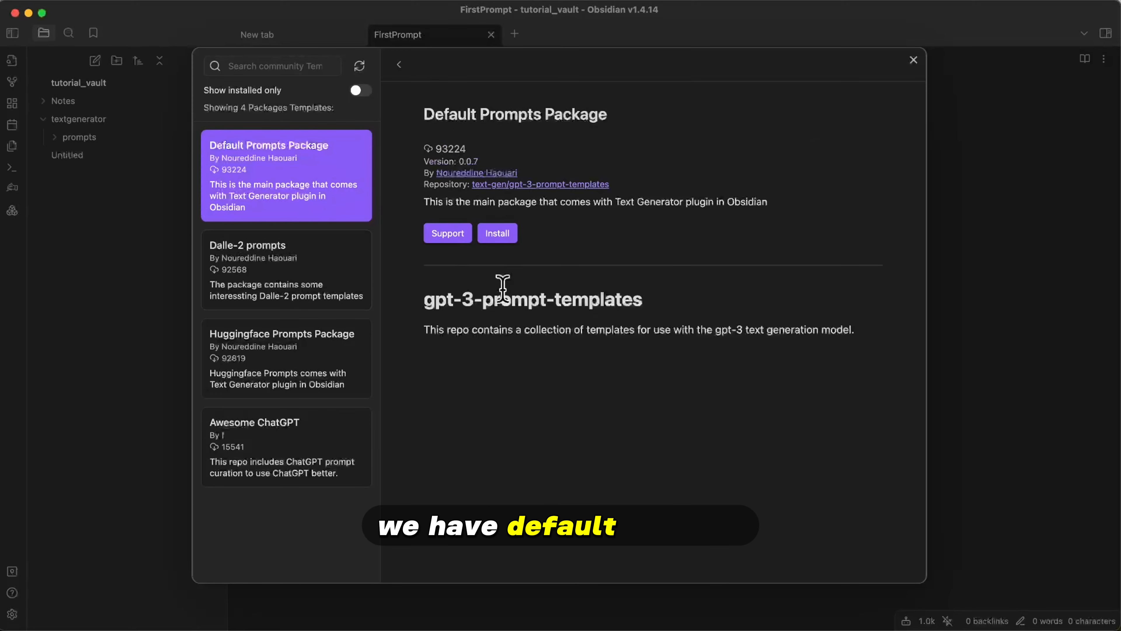
left_click(500, 235)
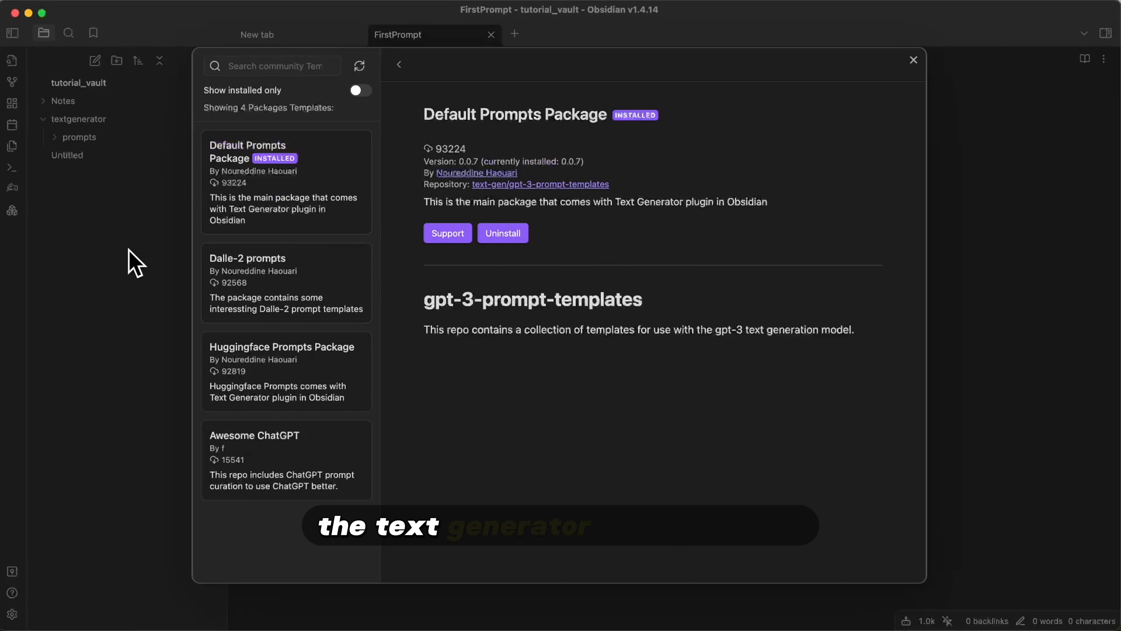
Close the template package manager and expand the prompts folder and its default subfolder to view the installed templates
left_click(98, 174)
left_click(111, 142)
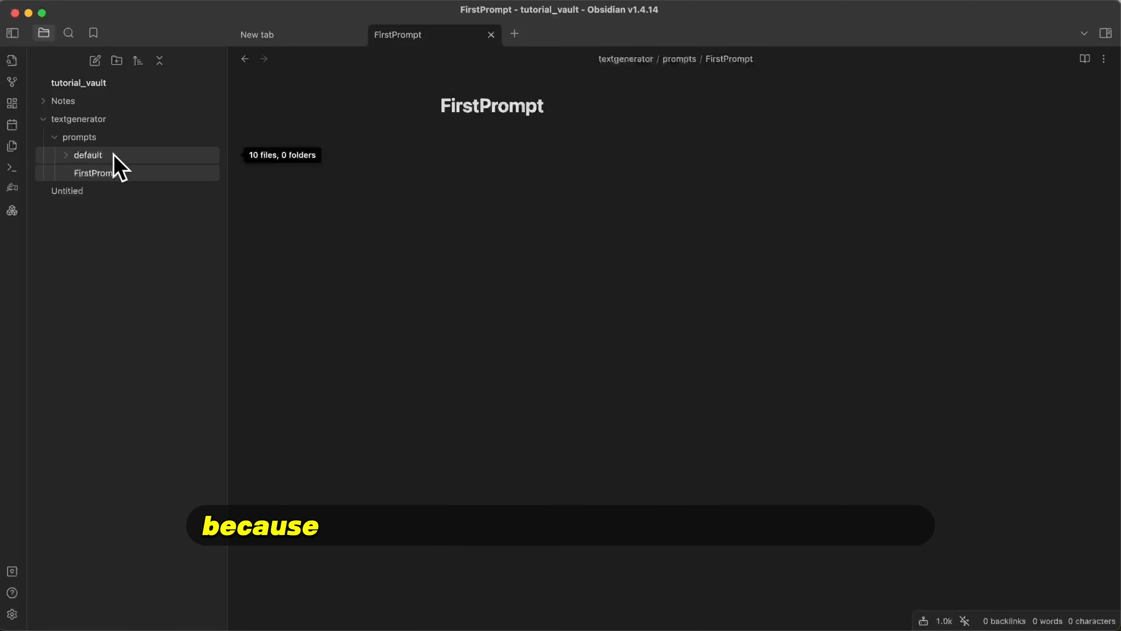
left_click(172, 156)
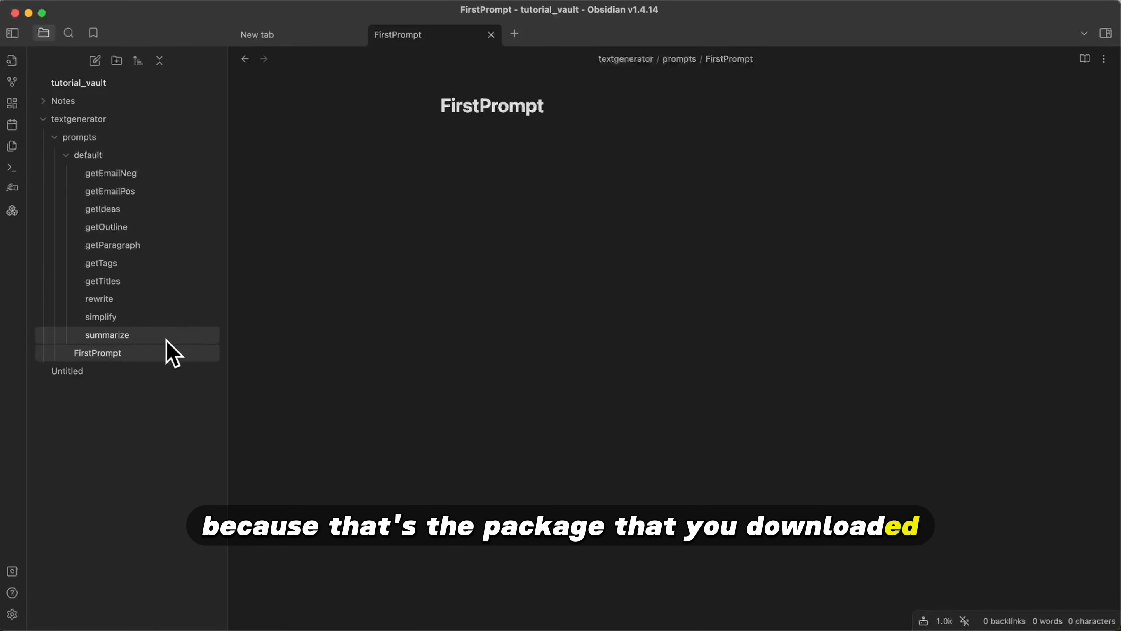
Open the summarize template note from the default prompts folder
left_click(147, 335)
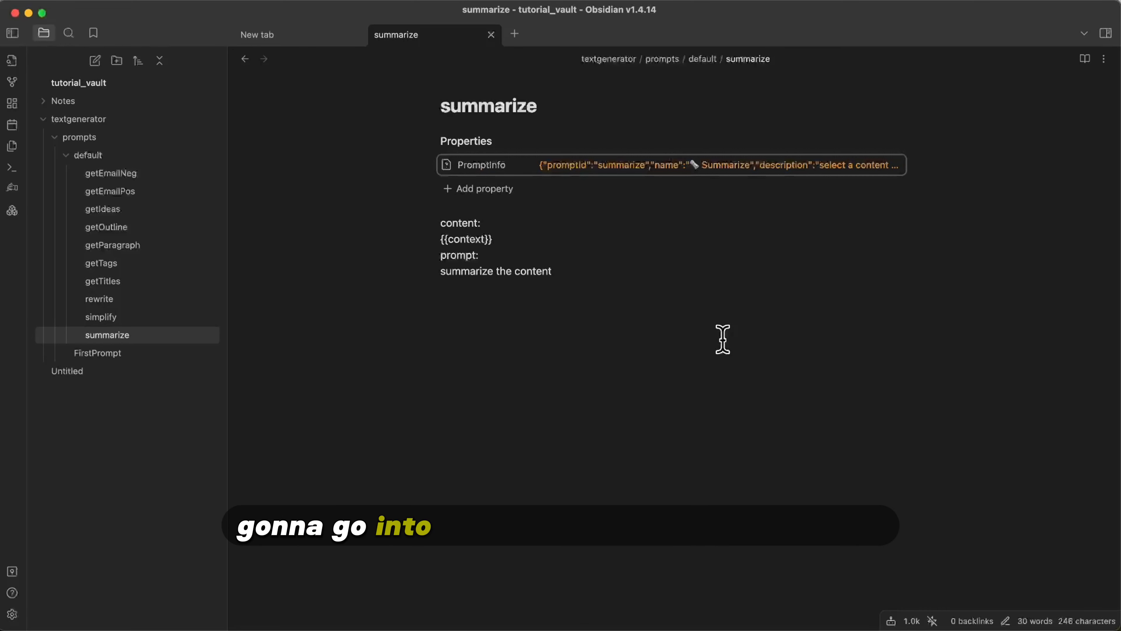
key("super+comma")
key("Escape")
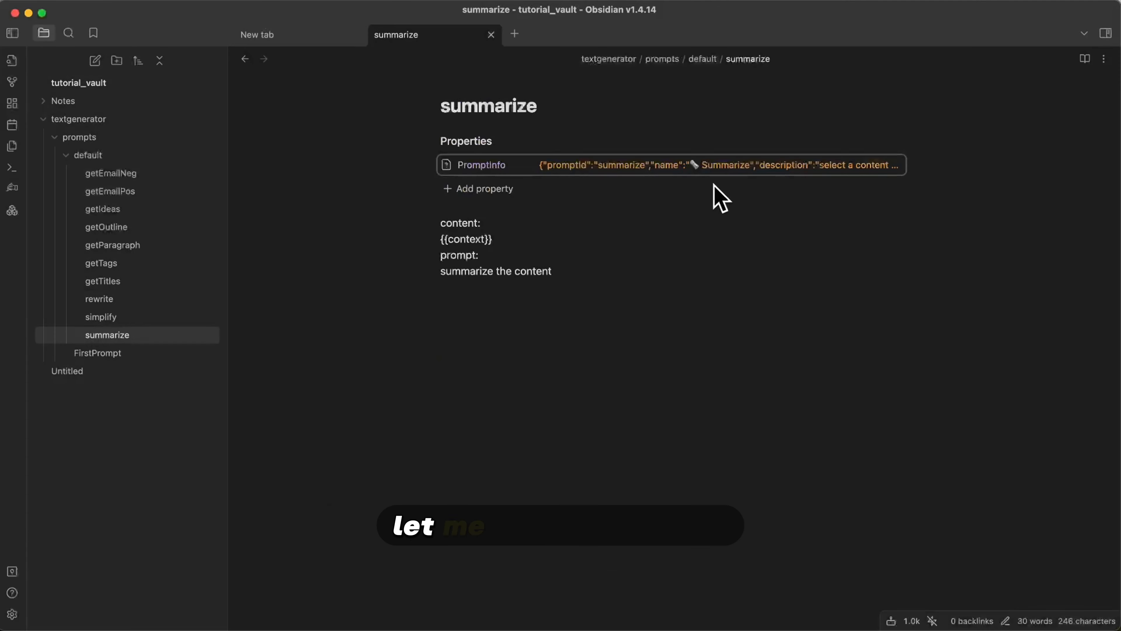
Launch KeyCastr, move its keystroke display to the lower-right corner of the screen, and return to the summarize note in Obsidian
key("super+space")
type("ke")
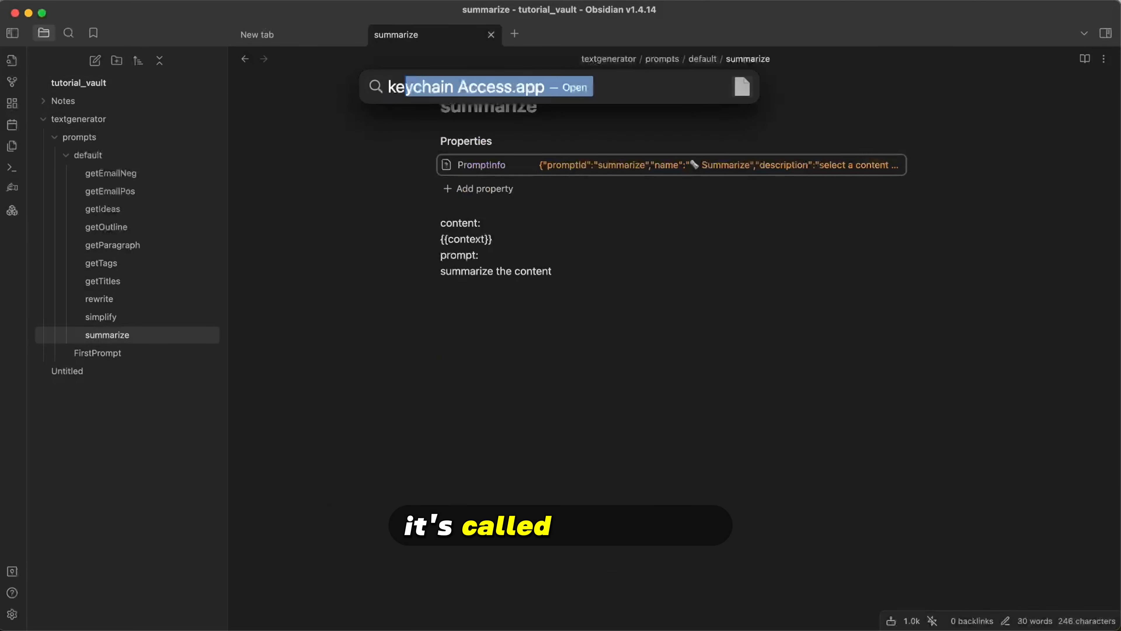
type("ystr")
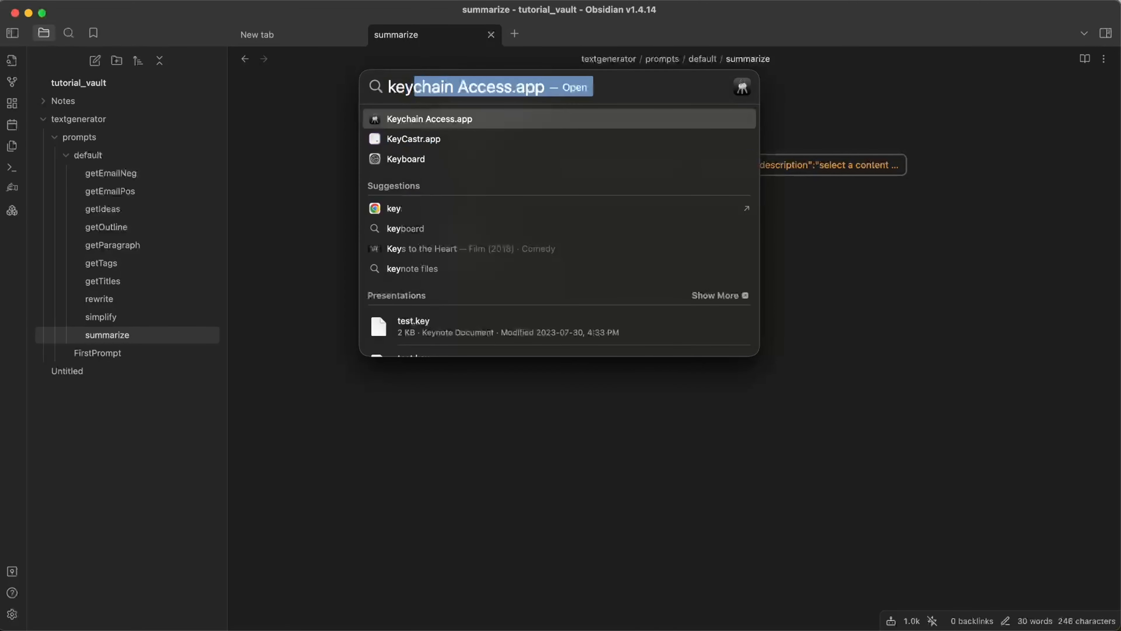
key("Down")
key("Return")
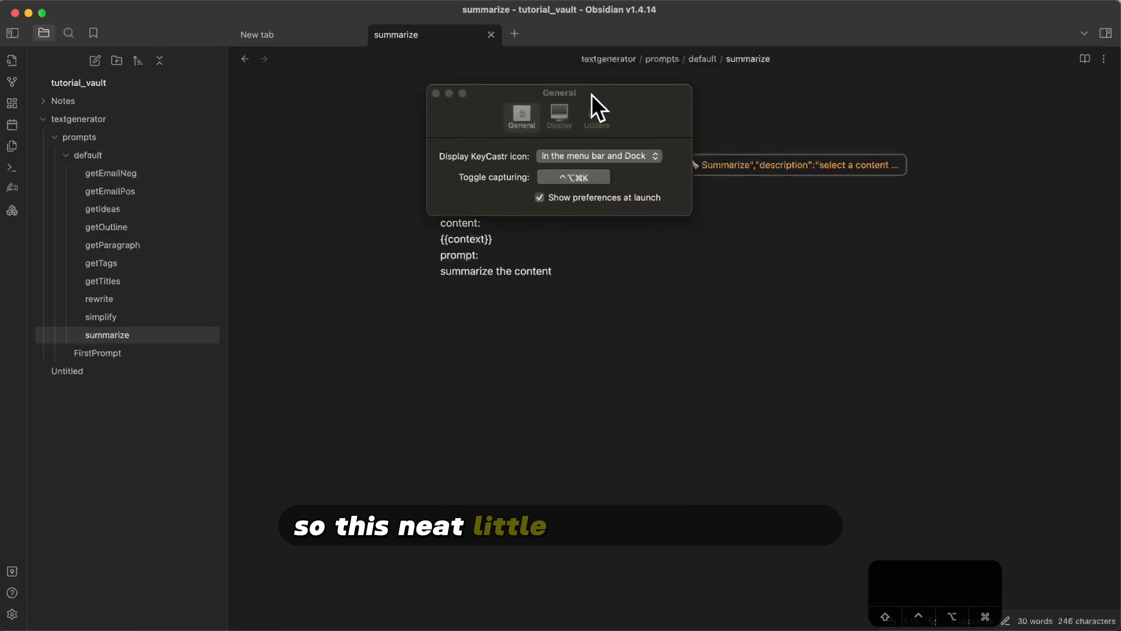
left_click_drag(596, 108, 887, 376)
left_click(738, 362)
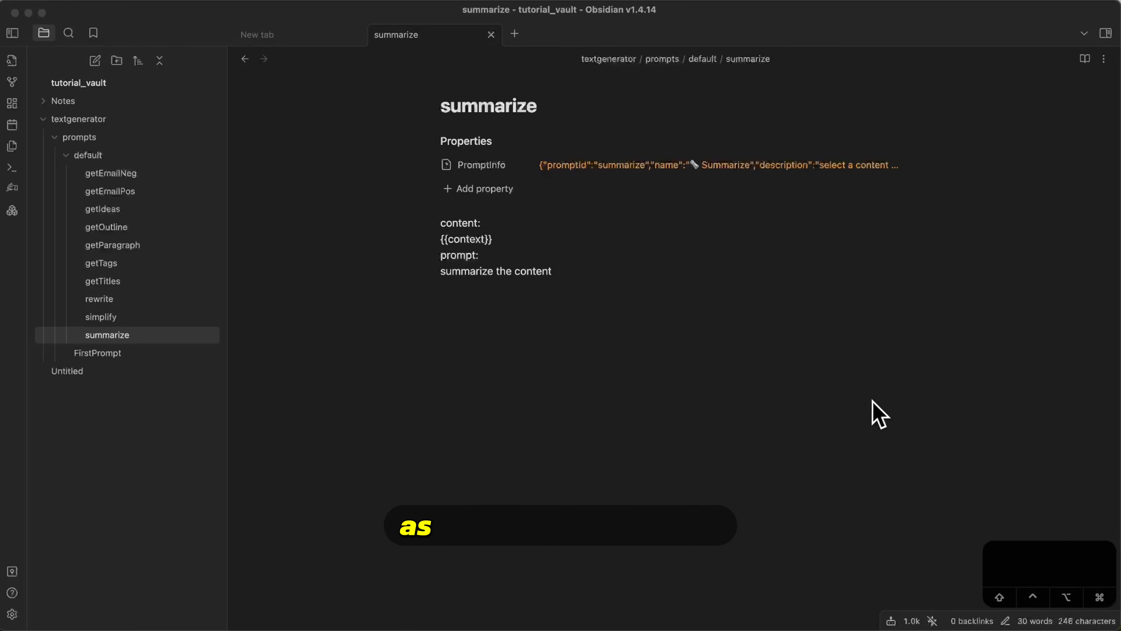
left_click(715, 437)
Find the Toggle Live Preview/Source mode command in the hotkey settings and assign it the hotkey ⌘S
key("super+comma")
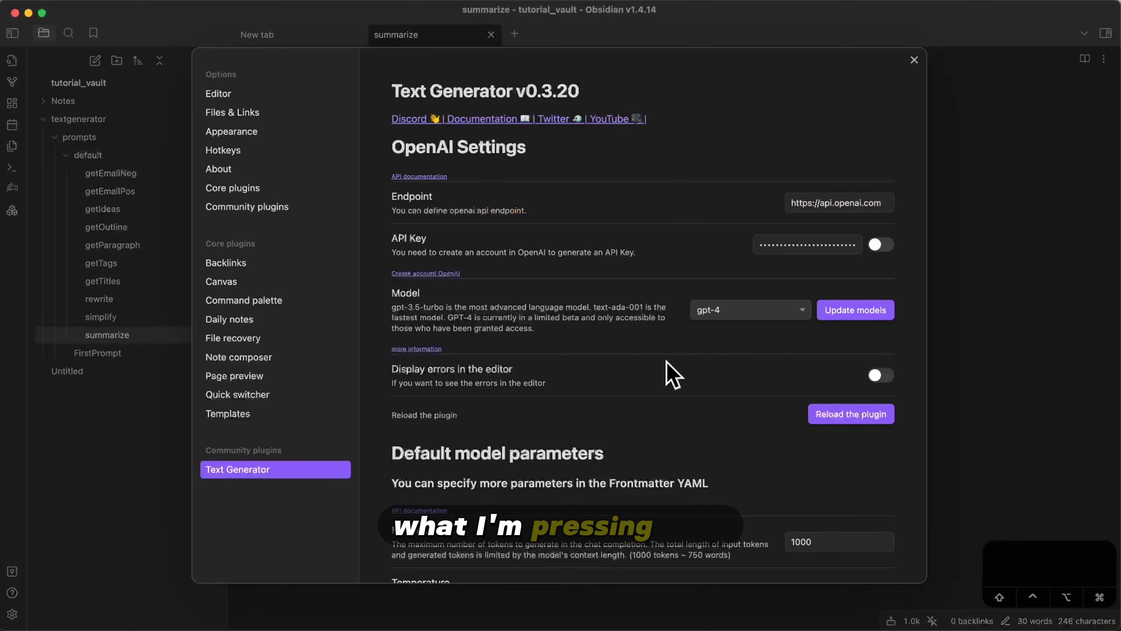
key("Escape")
key("super+comma")
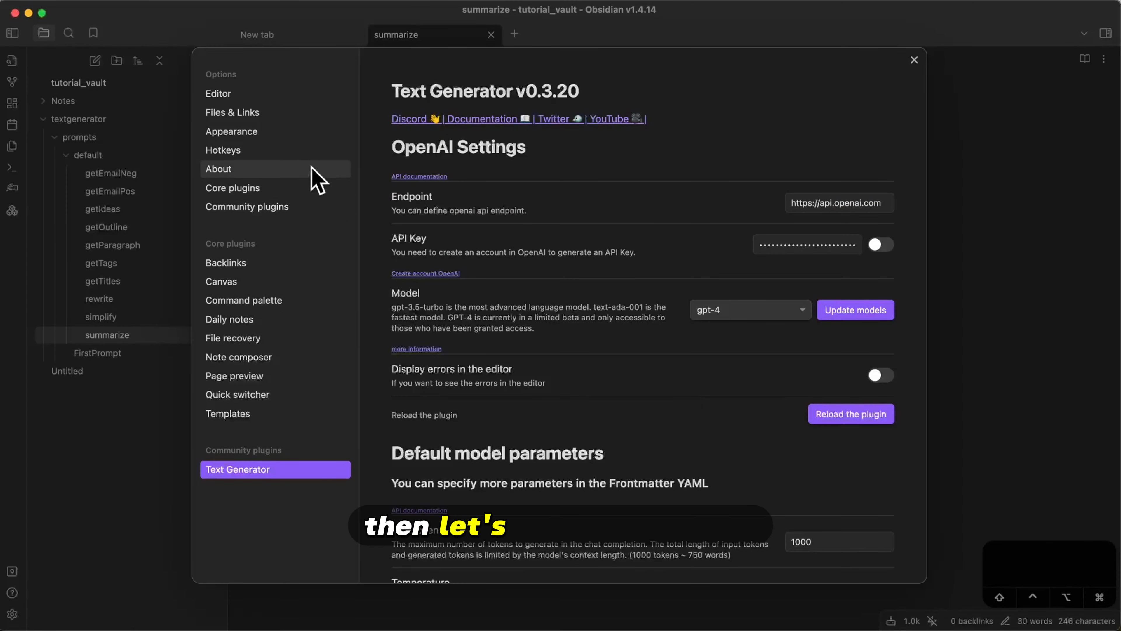
left_click(293, 151)
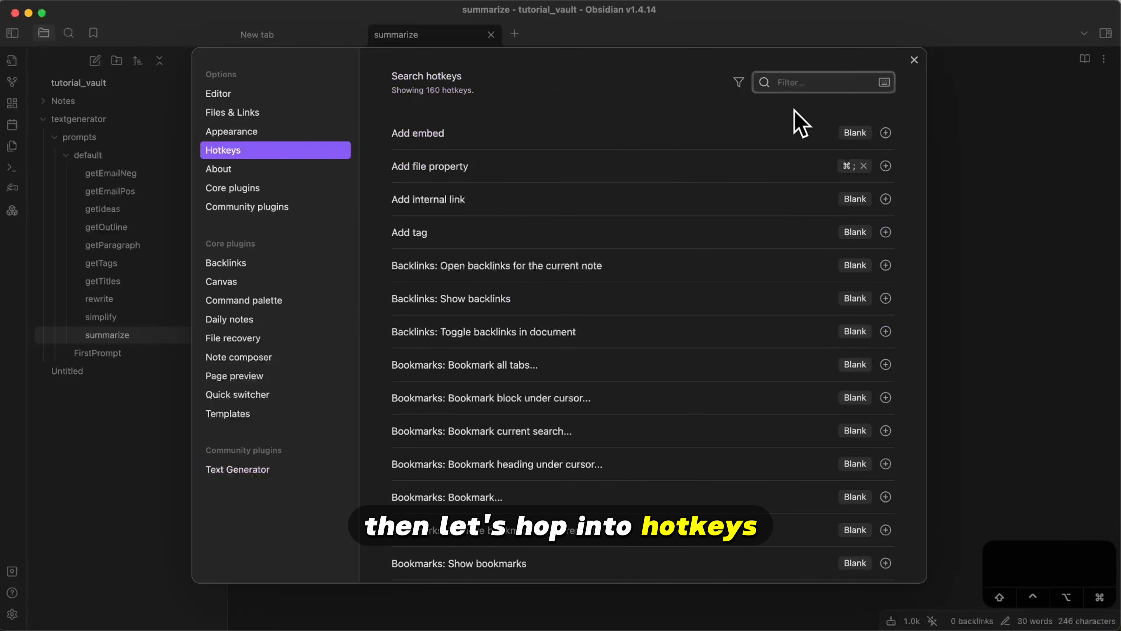
type("source")
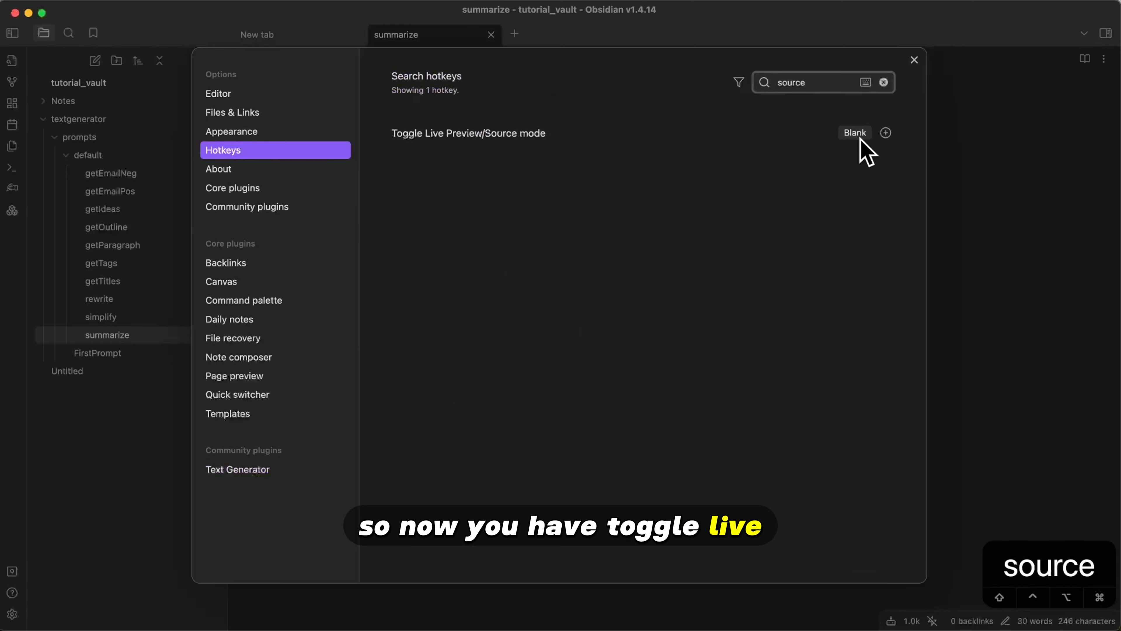
left_click(886, 134)
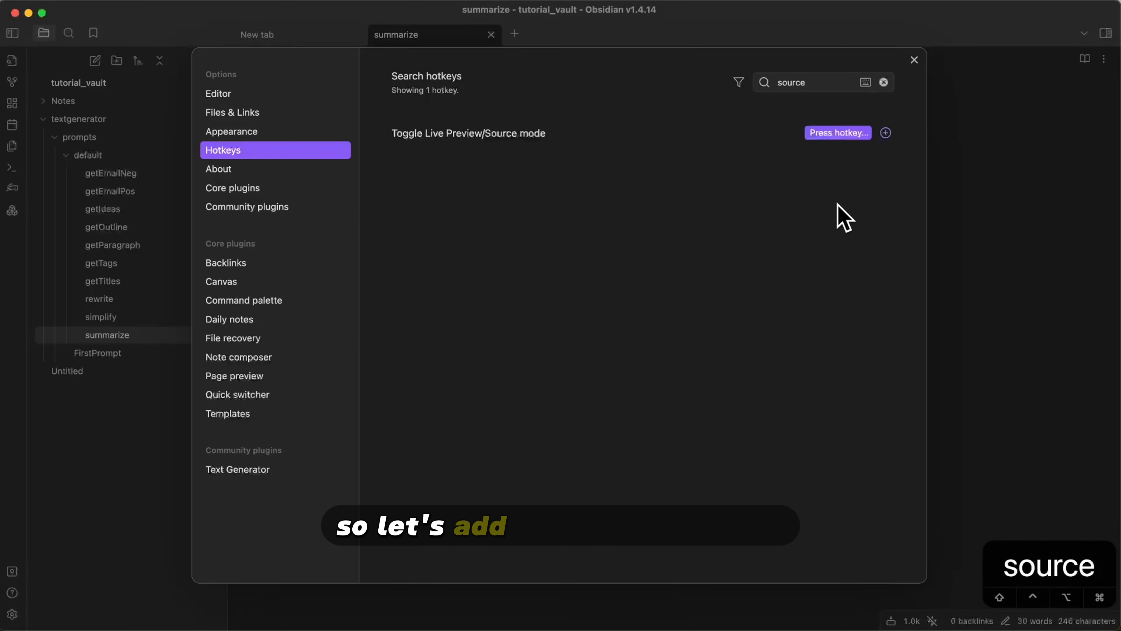
key("super+s")
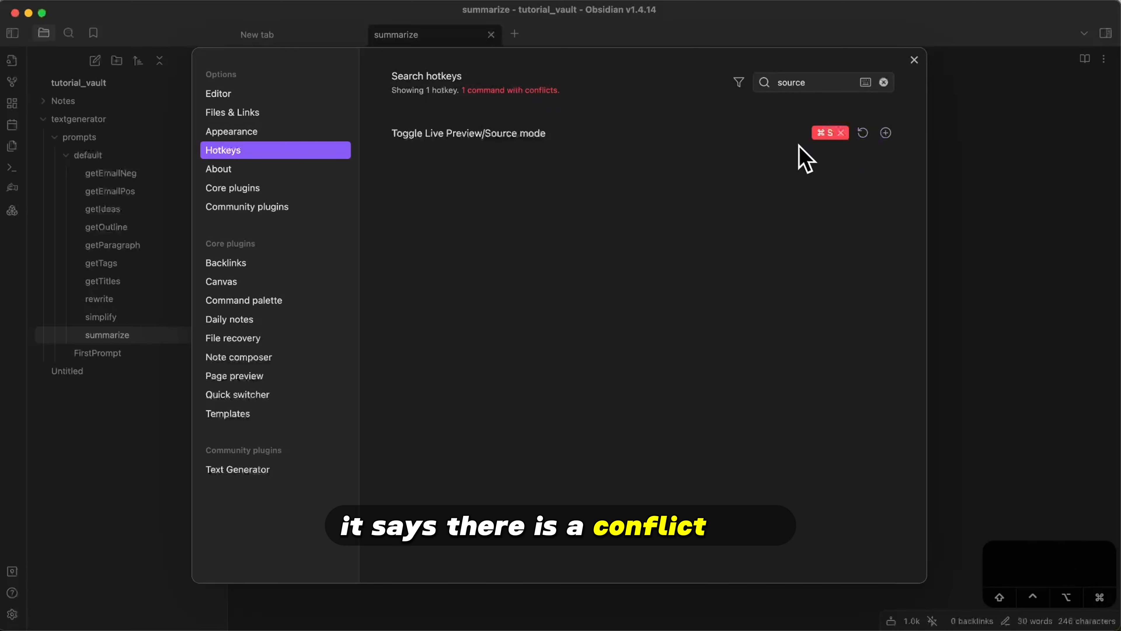
Remove the conflicting ⌘S hotkey from Save current file and switch the summarize note to source mode
left_click(822, 133)
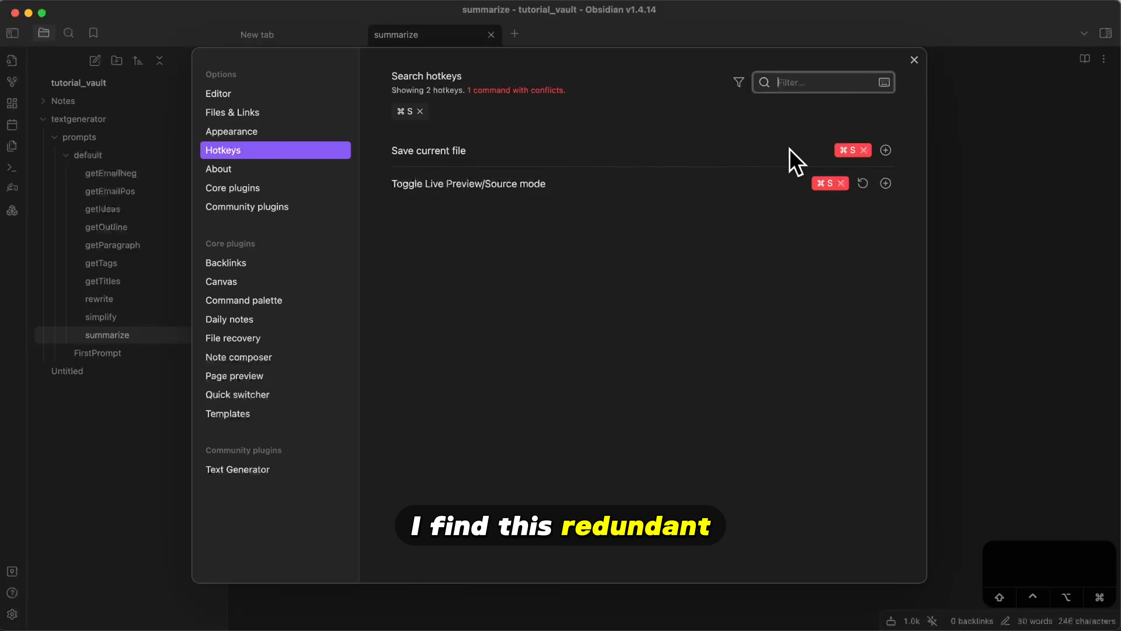
left_click(864, 151)
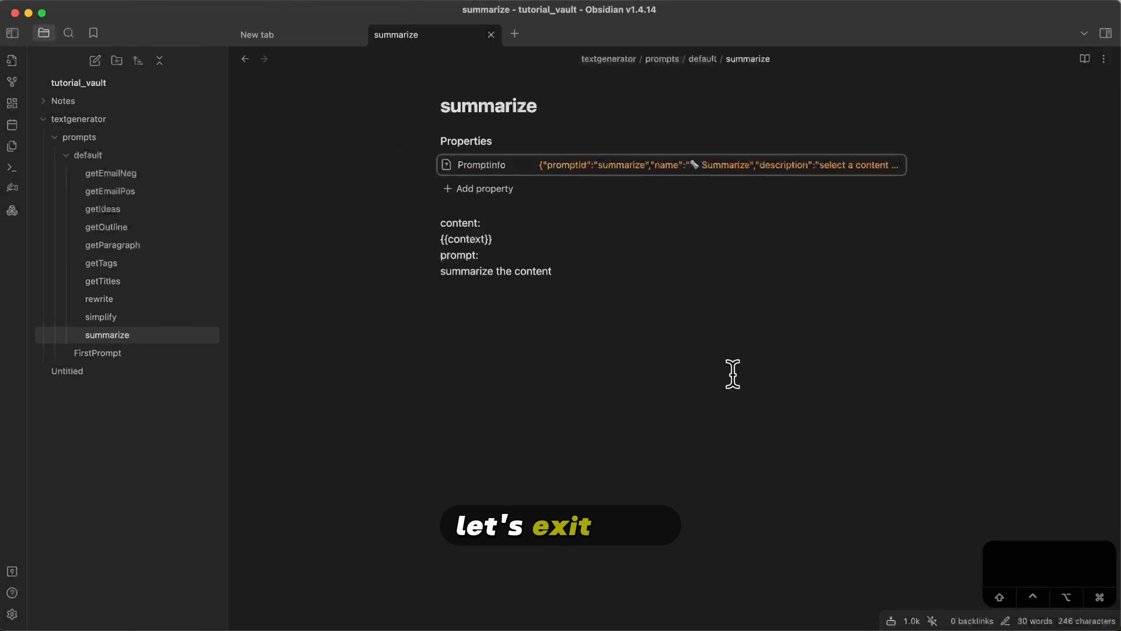
left_click(733, 328)
key("super+s")
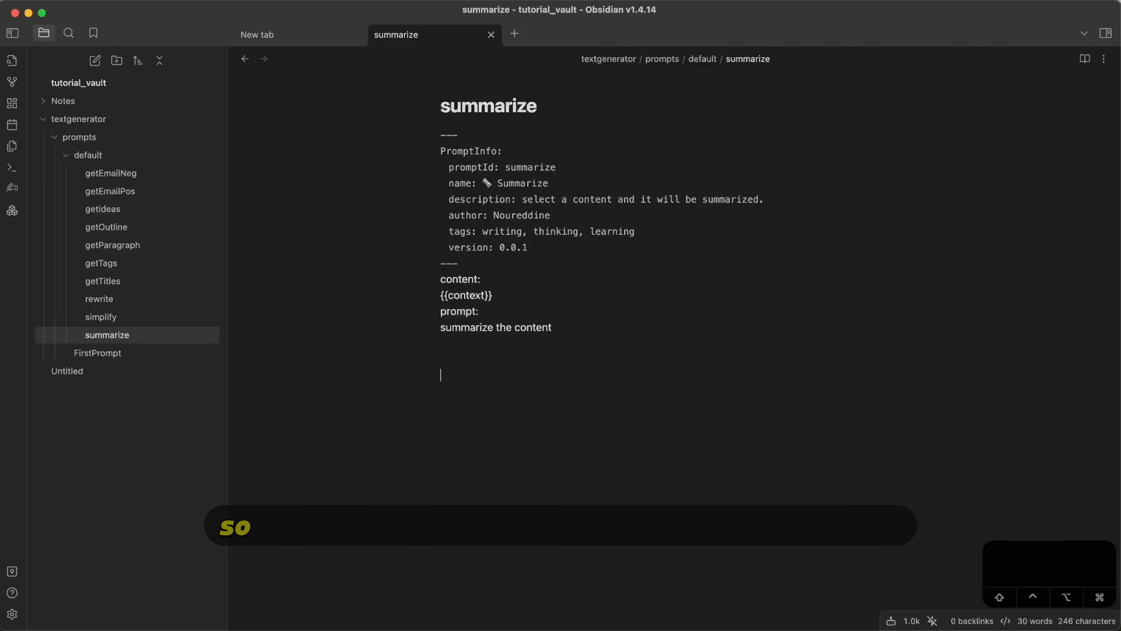
Undo the stray text in the note and enable Vim key bindings in the editor settings, confirming with the command :q!
type("kkkkkkkkkkkkkkjjjjjjj")
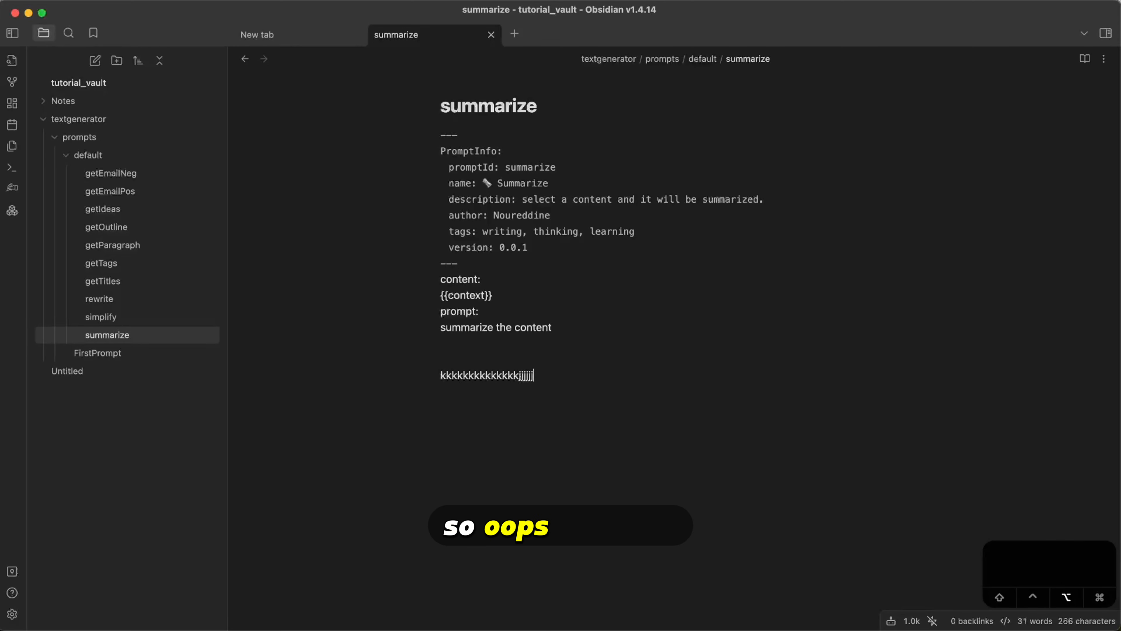
key("super+z")
key("super+comma")
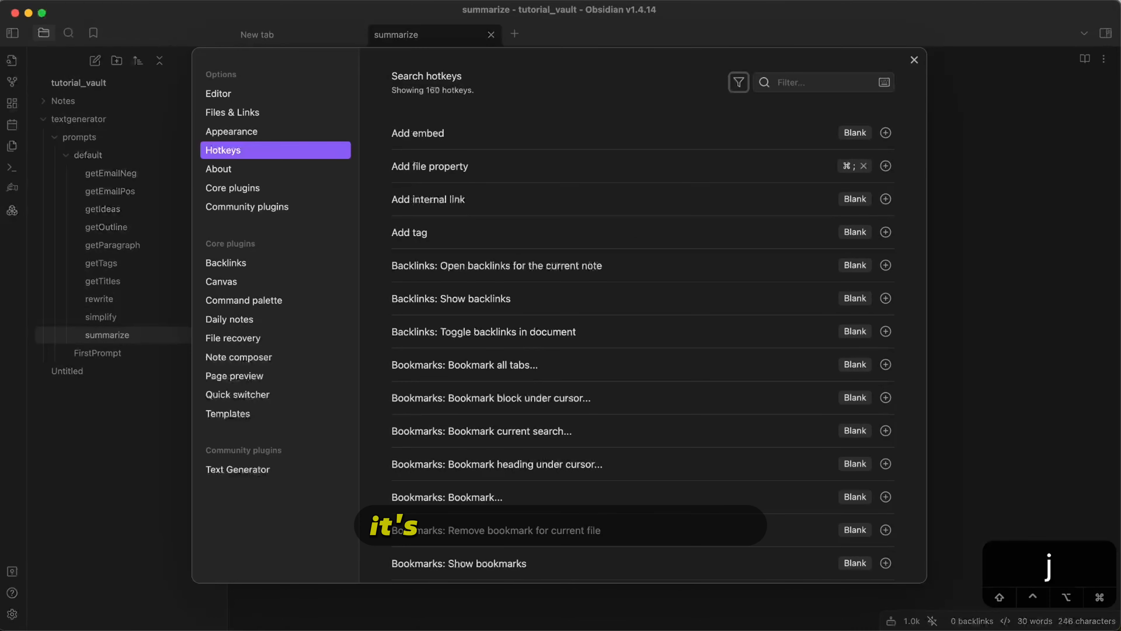
left_click(271, 93)
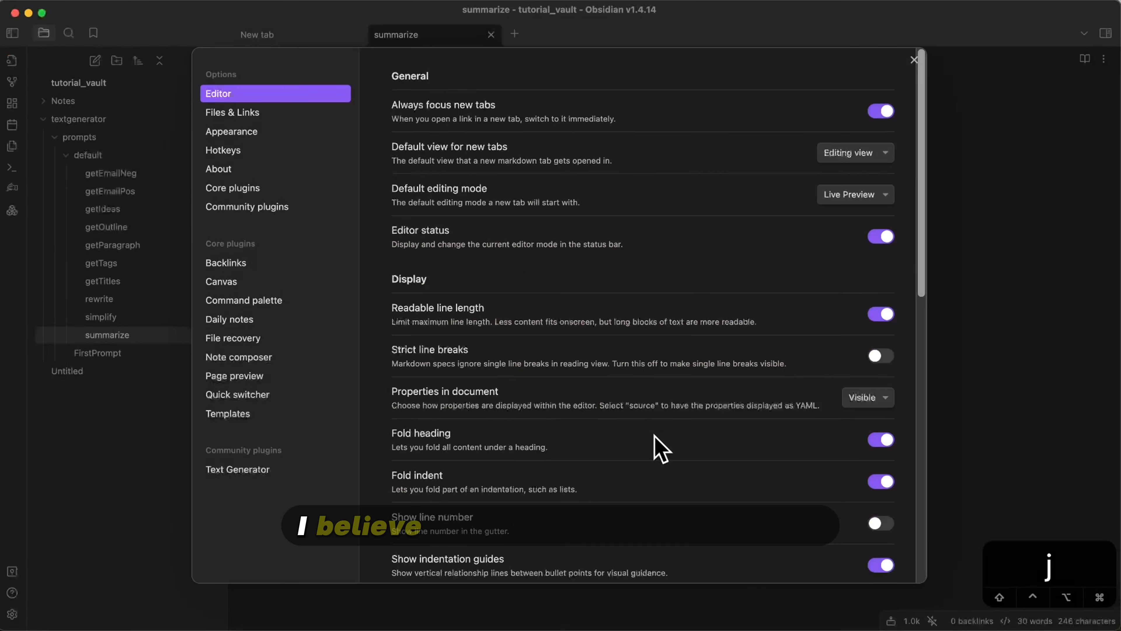
scroll(655, 435, "down", 10)
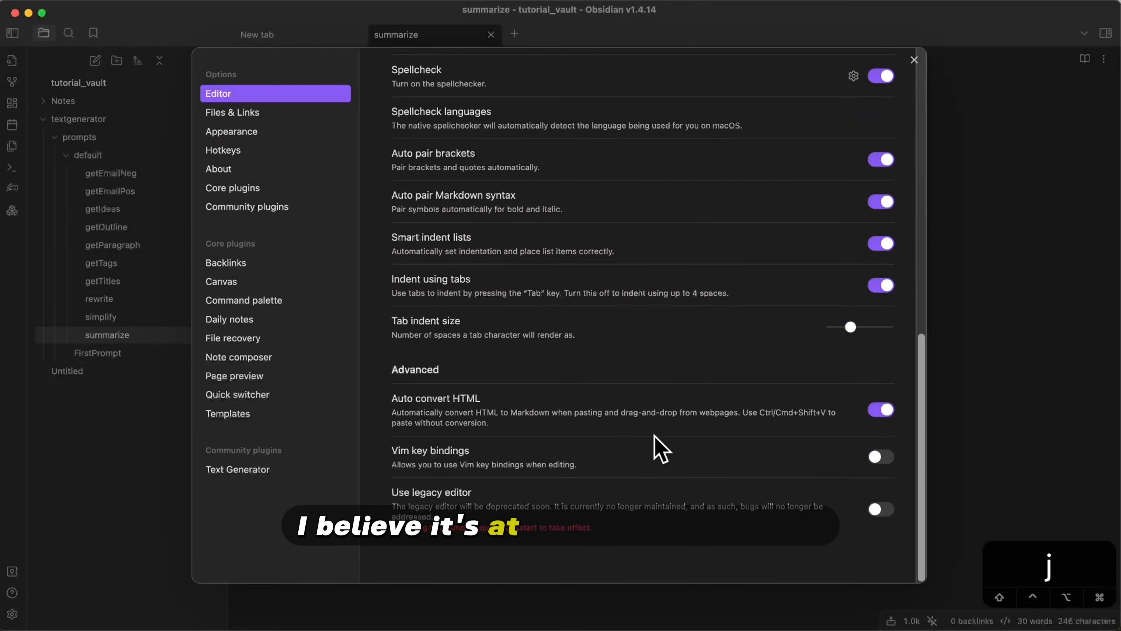
left_click(886, 460)
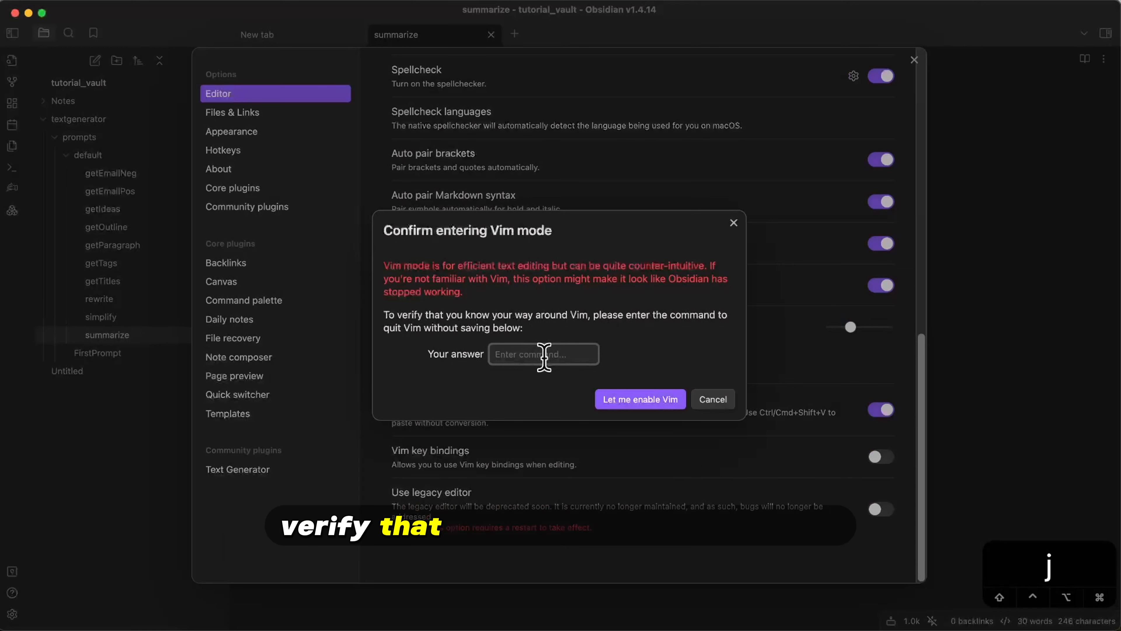
type("Q")
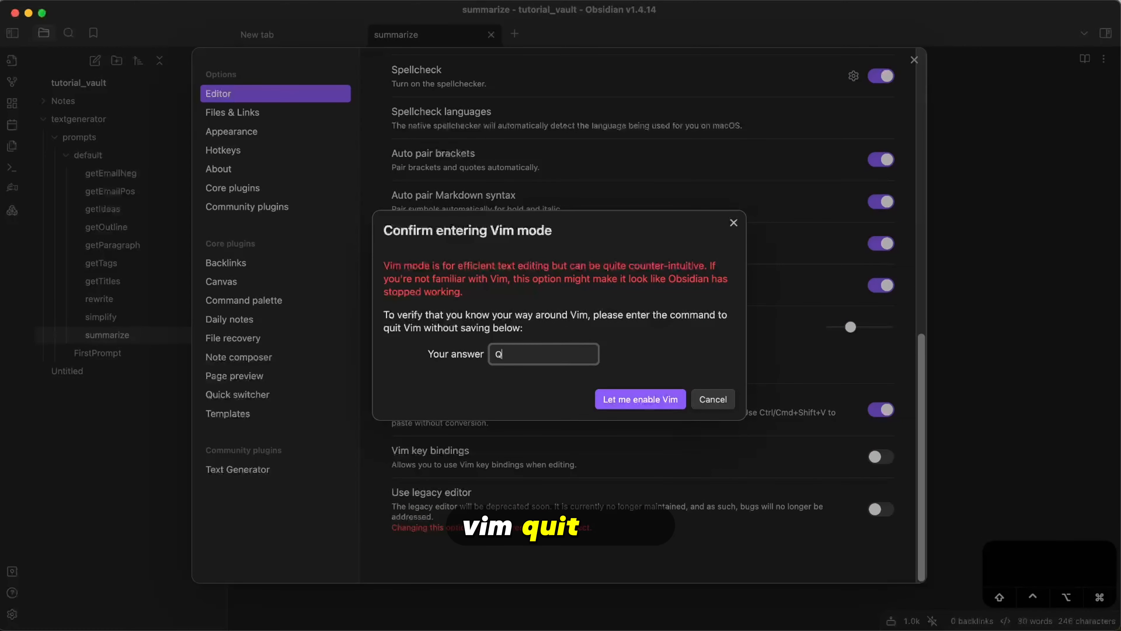
type("!")
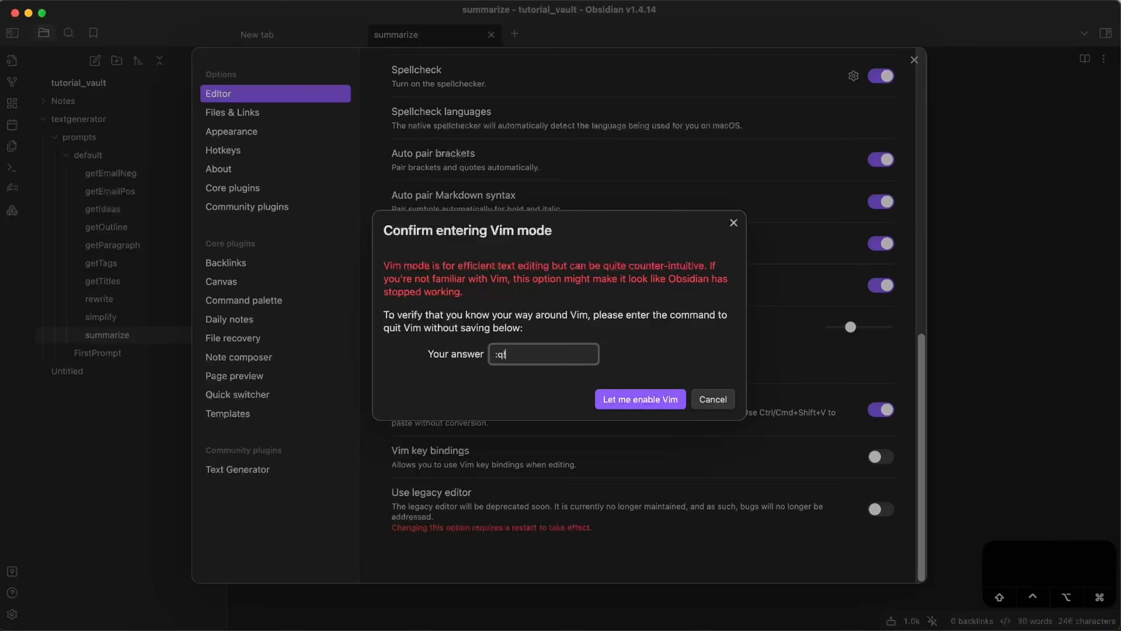
left_click(626, 400)
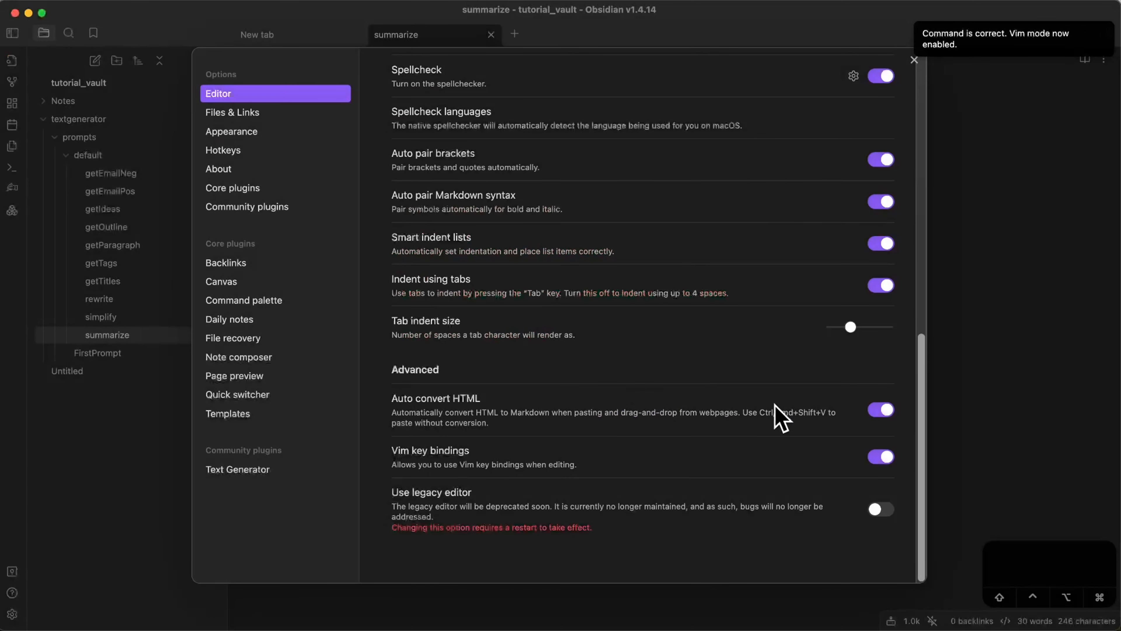
left_click(969, 124)
Test Vim cursor movement through the lines of the summarize note
key("k")
key("j")
key("k")
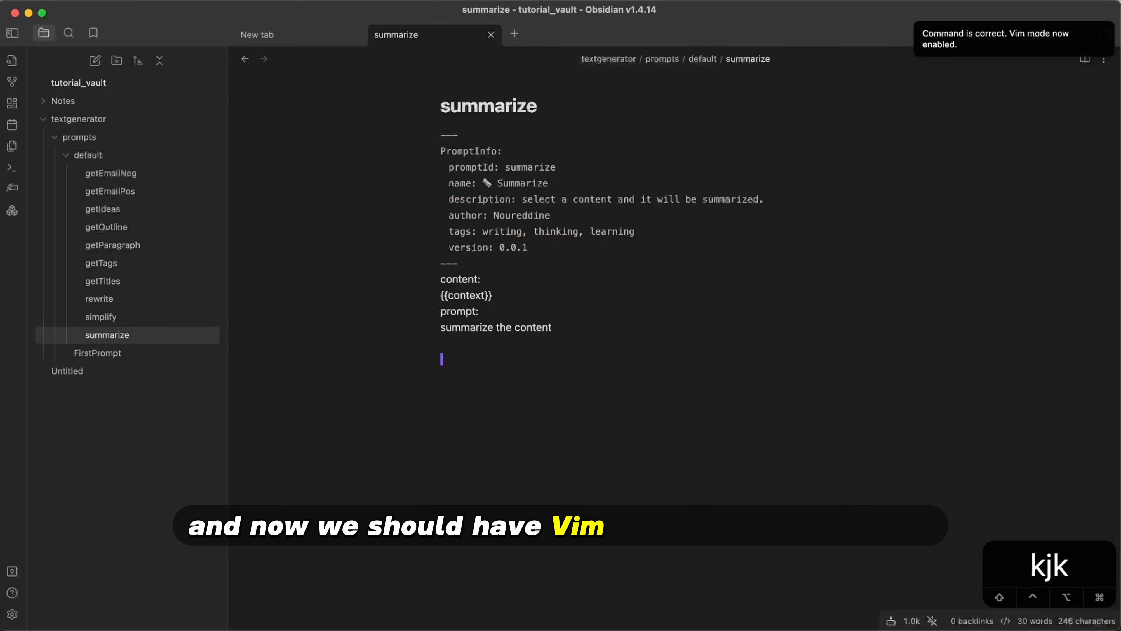
key("j")
key("j")
key("k")
key("j")
key("k")
key("j")
key("k")
key("w")
key("k")
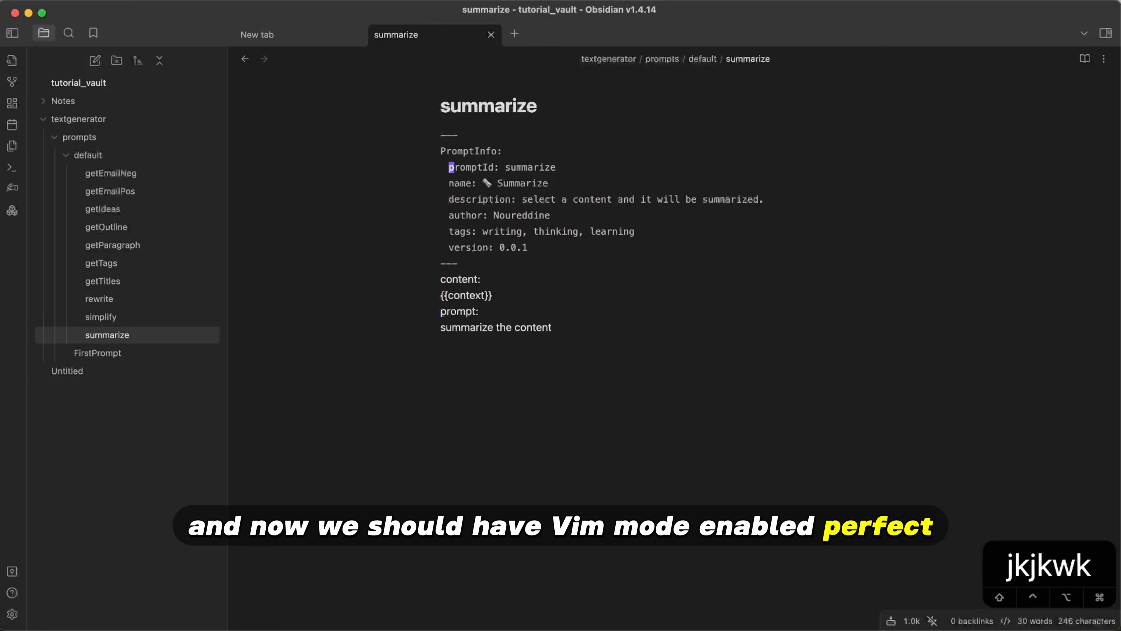
key("k")
key("j")
key("k")
key("j")
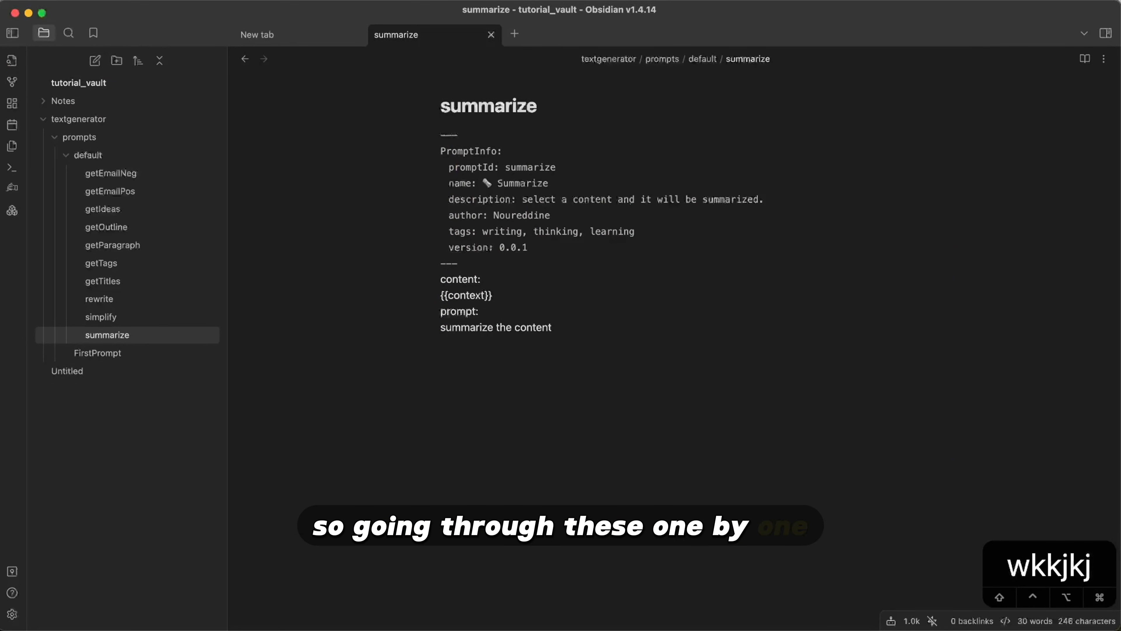
Examine the PromptInfo metadata line by line, including promptId, name, description, author, tags and version
key("w")
key("w")
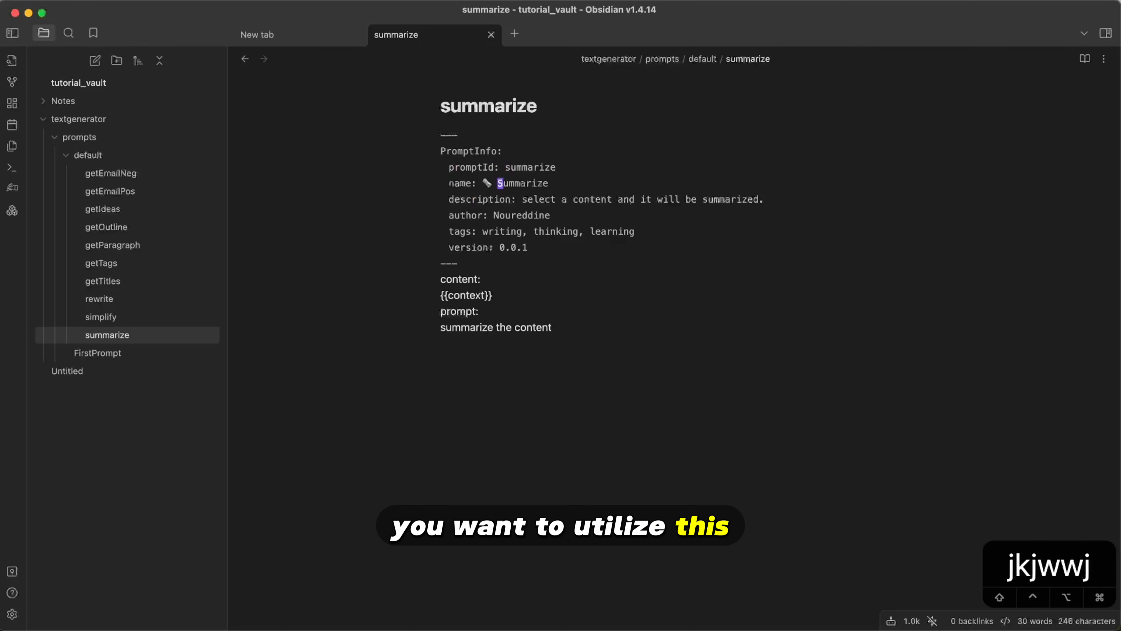
key("j")
key("w")
key("w")
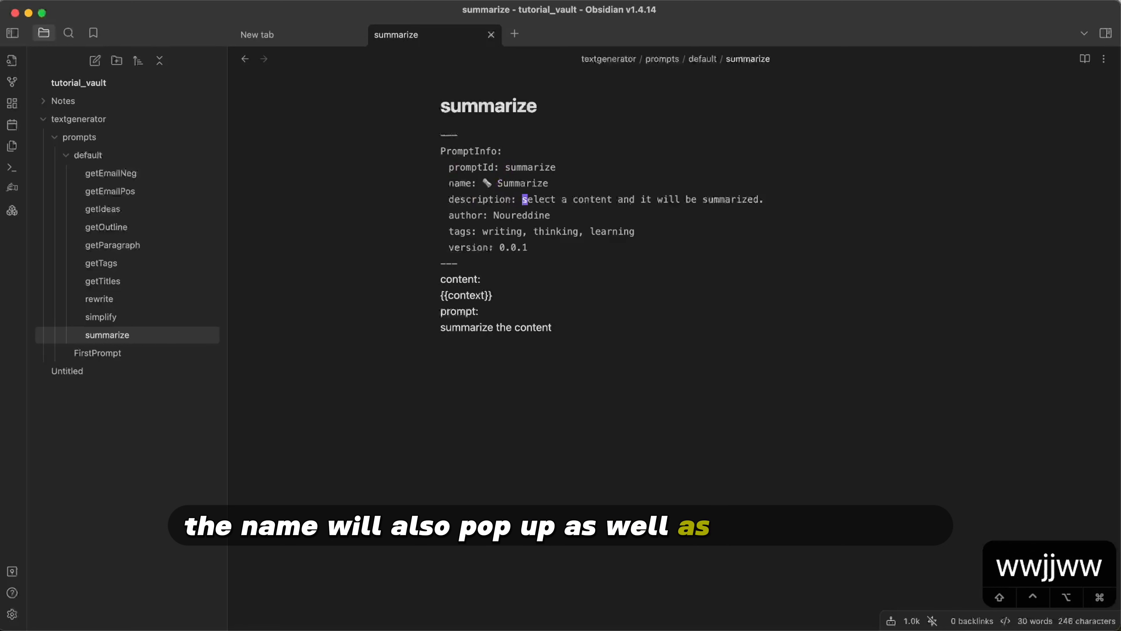
key("k")
key("k")
key("j")
key("j")
key("j")
key("b")
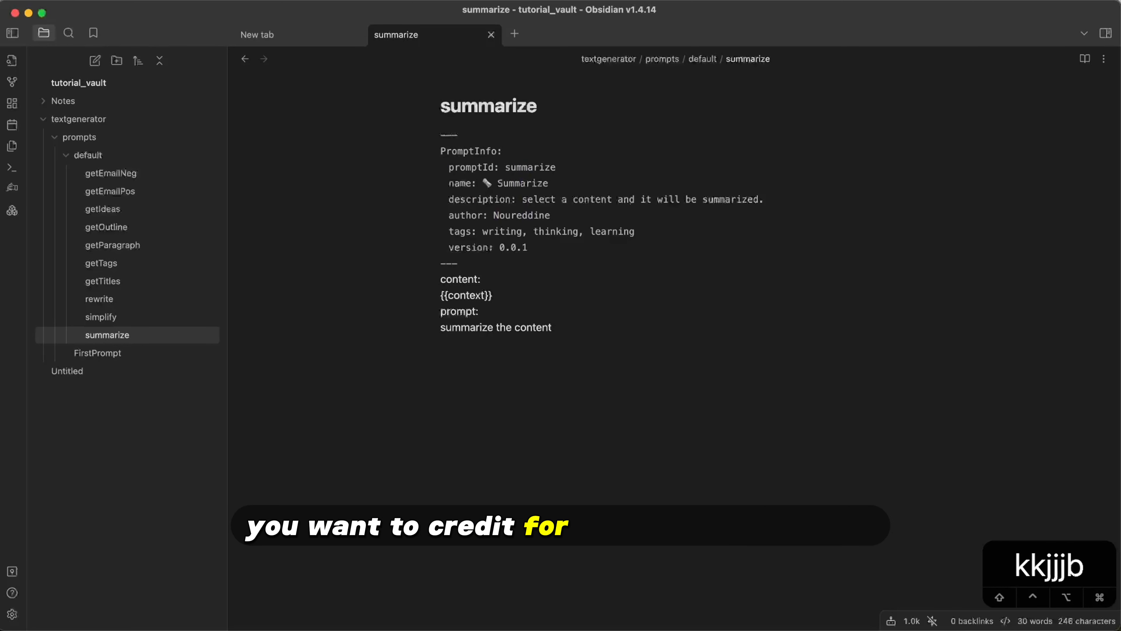
key("j")
key("b")
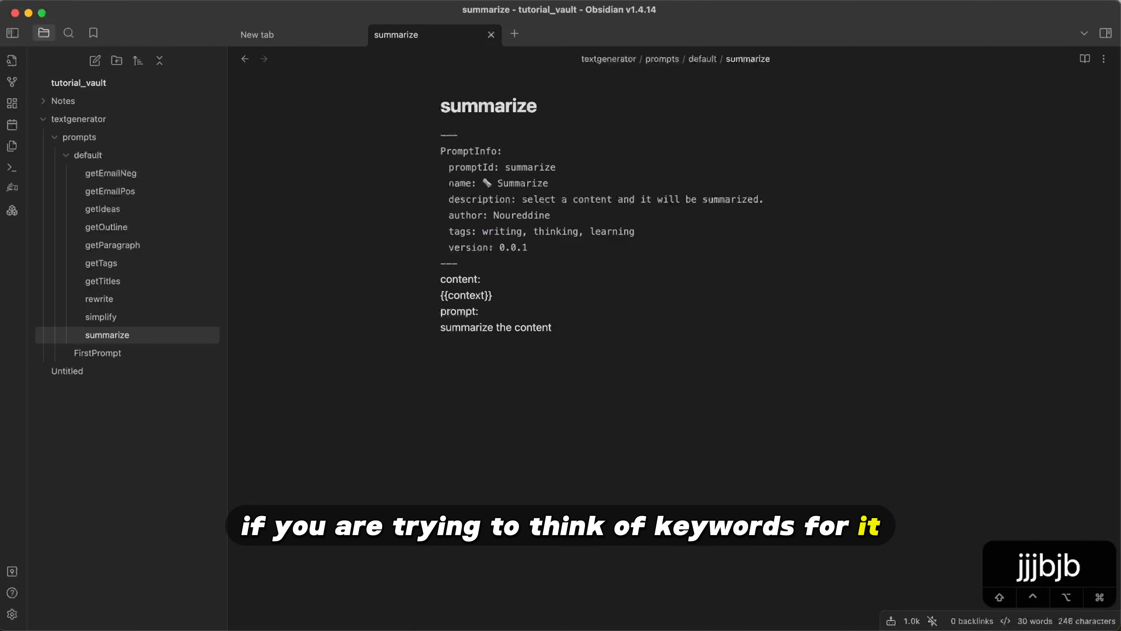
key("j")
key("w")
key("w")
key("w")
key("w")
key("w")
key("w")
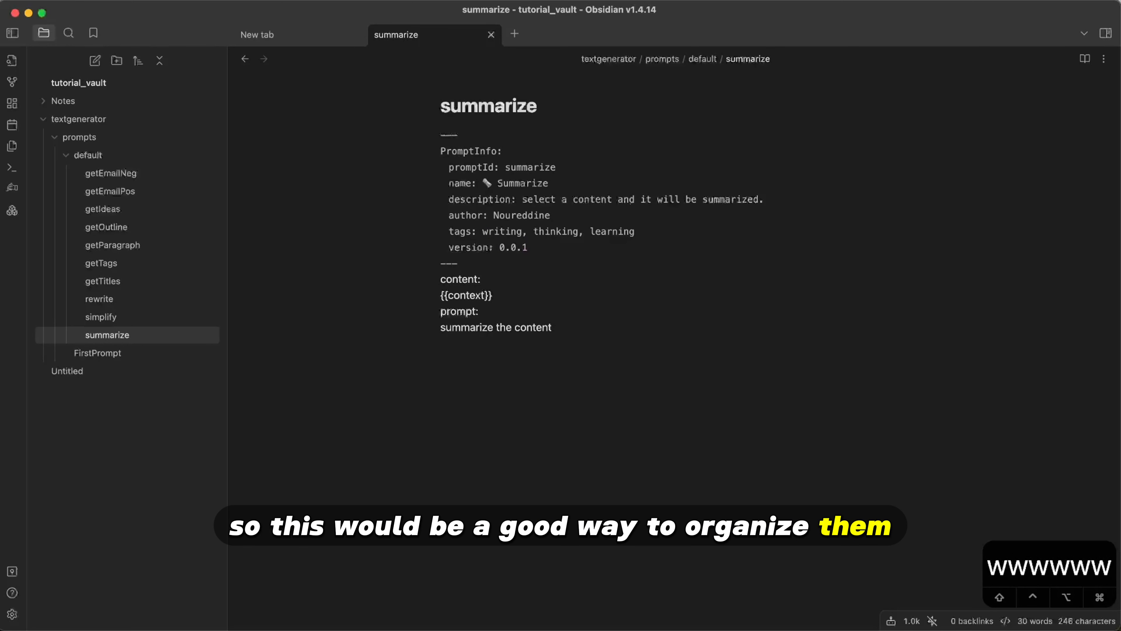
Insert a blank line below {{context}} to separate the content section from the prompt section
key("j")
key("j")
key("j")
key("k")
key("j")
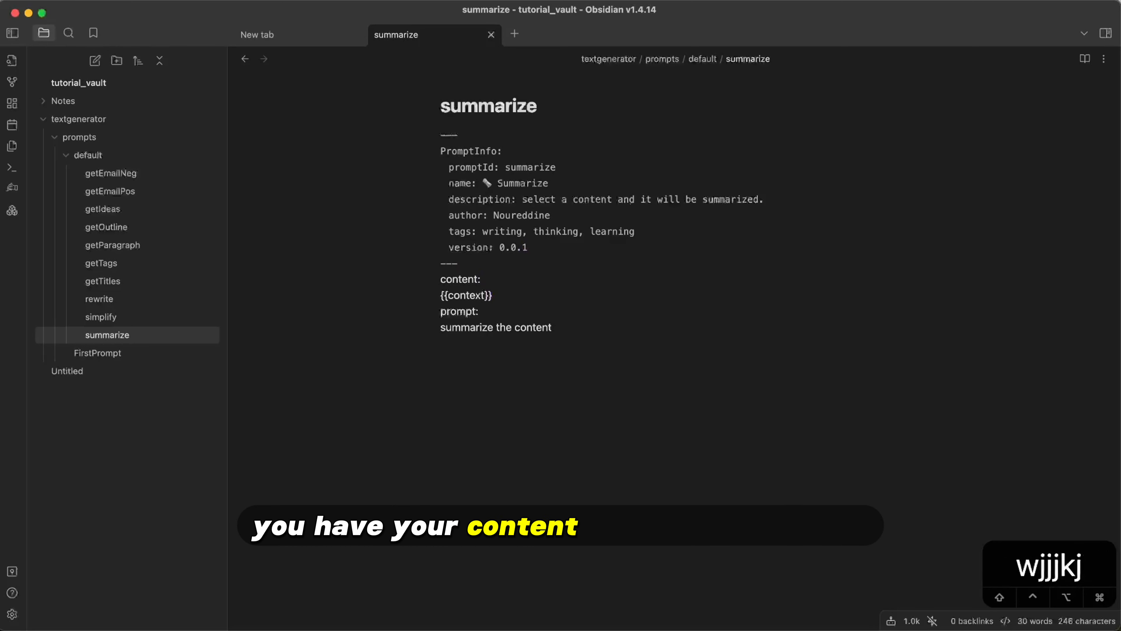
key("o")
key("Escape")
Examine the content section with the {{context}} placeholder and the prompt section with its summarize instruction
key("j")
key("k")
key("k")
key("j")
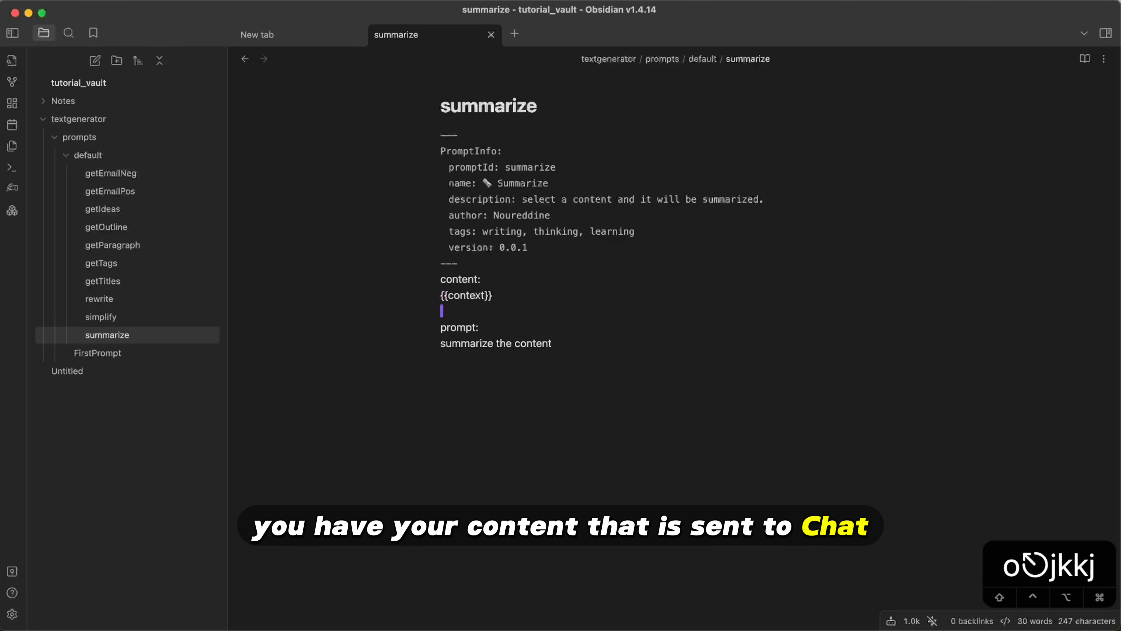
key("k")
key("j")
key("j")
key("k")
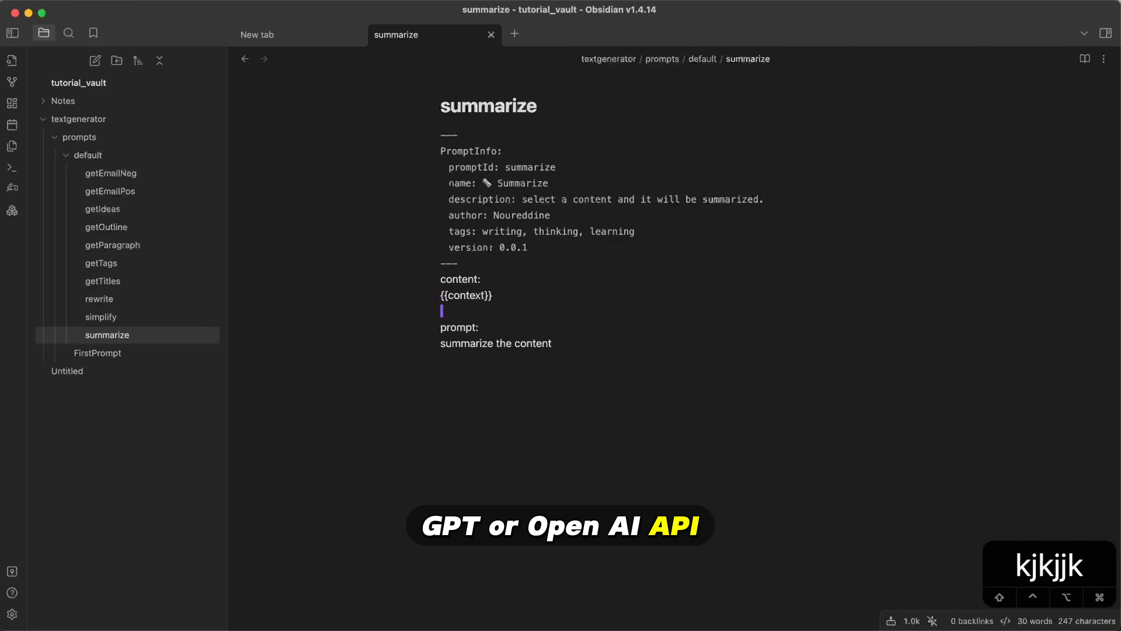
key("j")
key("j")
key("k")
key("j")
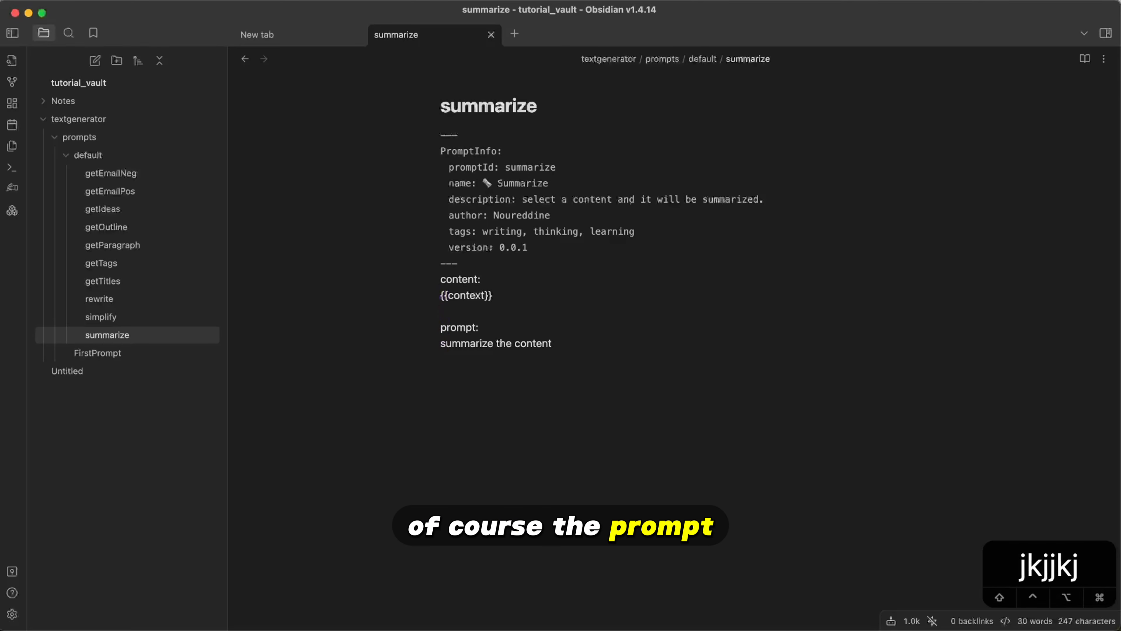
key("k")
key("k")
key("k")
key("k")
key("j")
key("j")
key("j")
key("j")
key("k")
key("k")
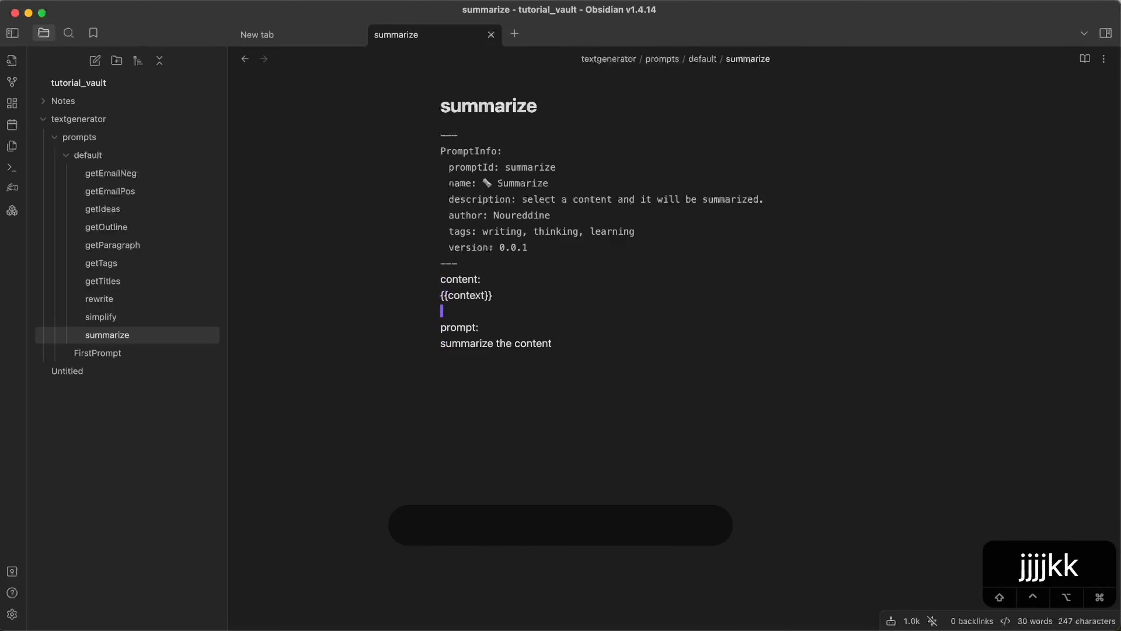
key("k")
key("k")
key("j")
key("j")
key("j")
key("j")
key("k")
key("j")
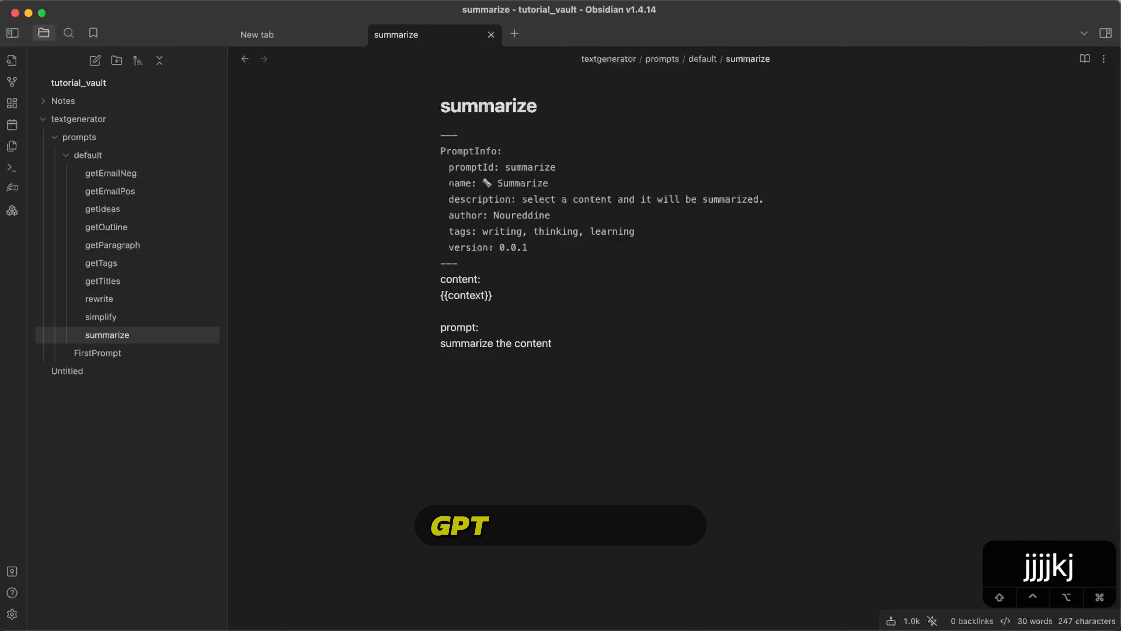
key("k")
key("j")
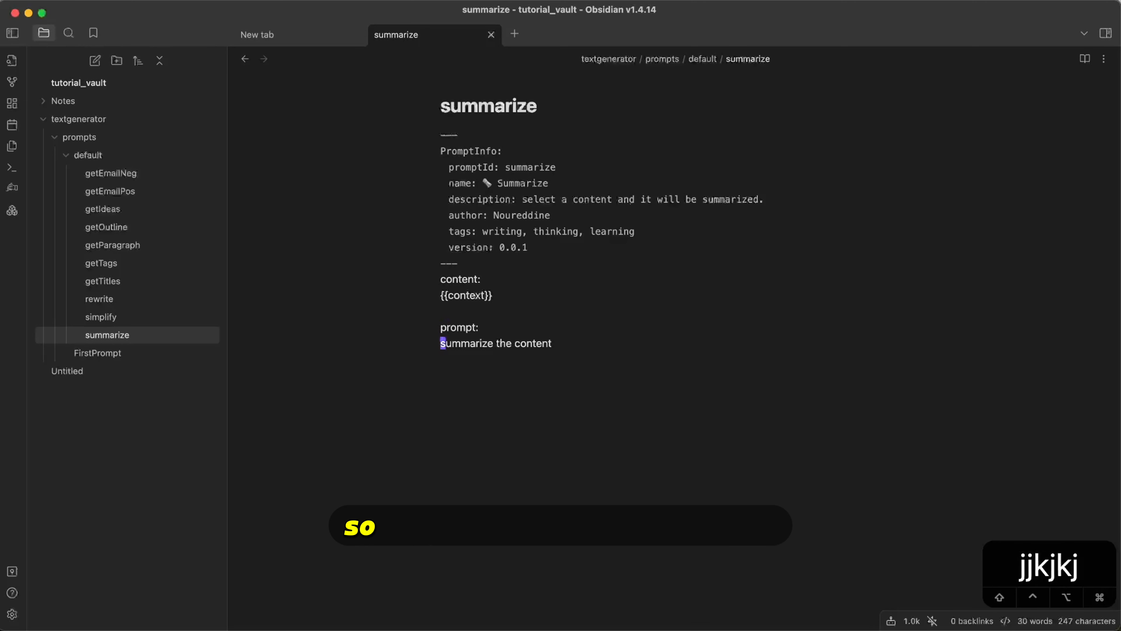
key("k")
key("k")
key("k")
key("k")
key("j")
key("j")
key("j")
key("j")
key("j")
key("k")
key("k")
key("k")
key("k")
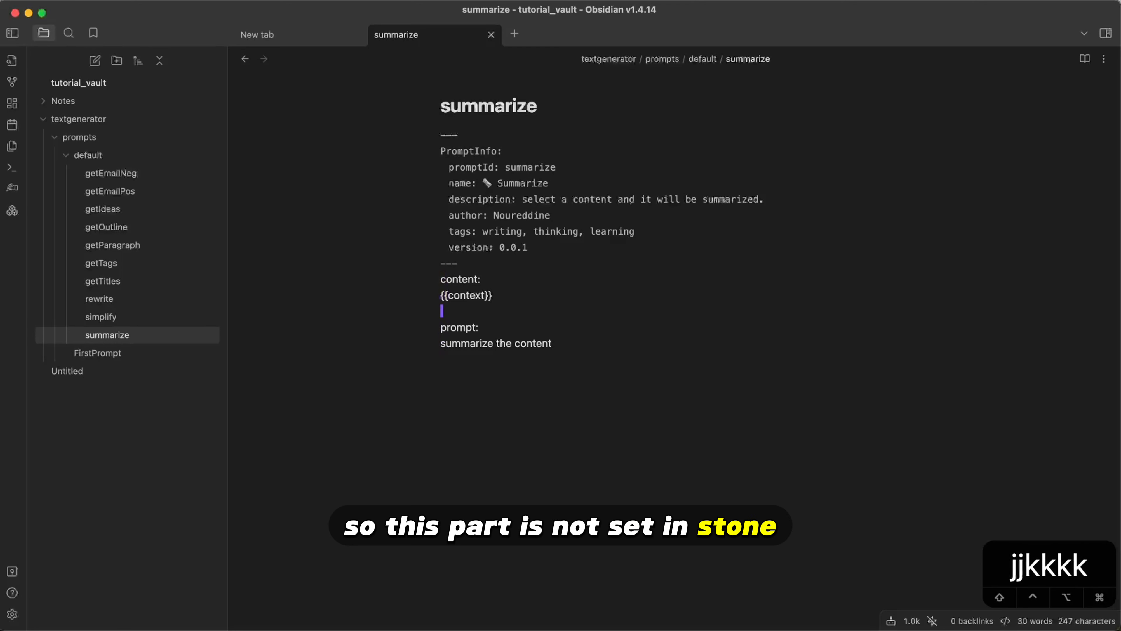
Add a blank line between the metadata block and the content: line
key("d")
key("d")
key("Escape")
key("k")
key("k")
key("k")
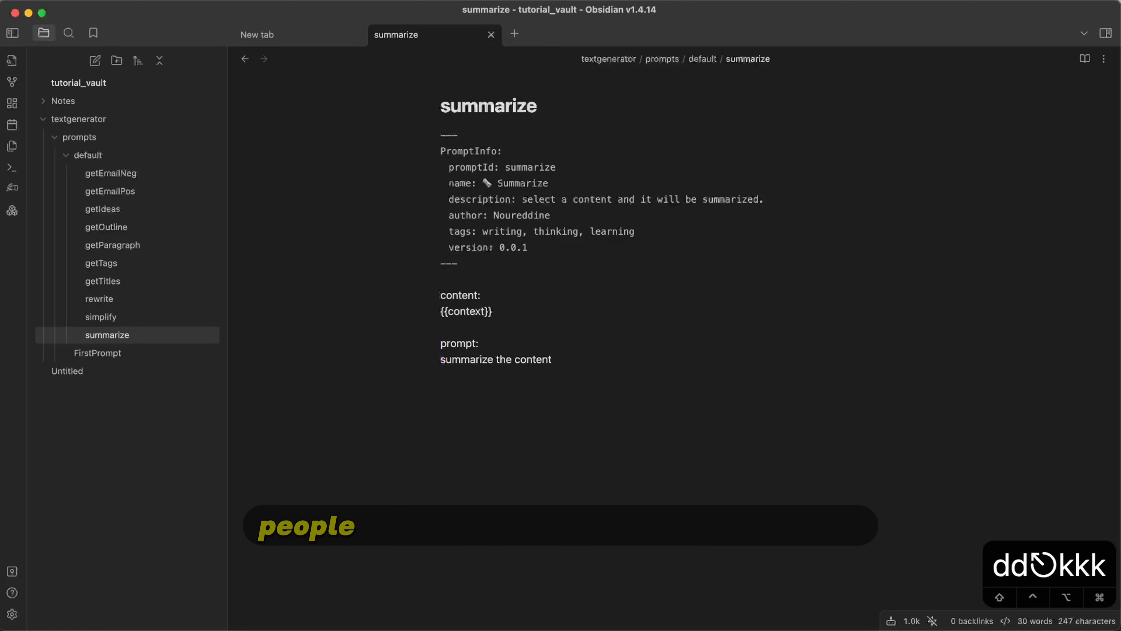